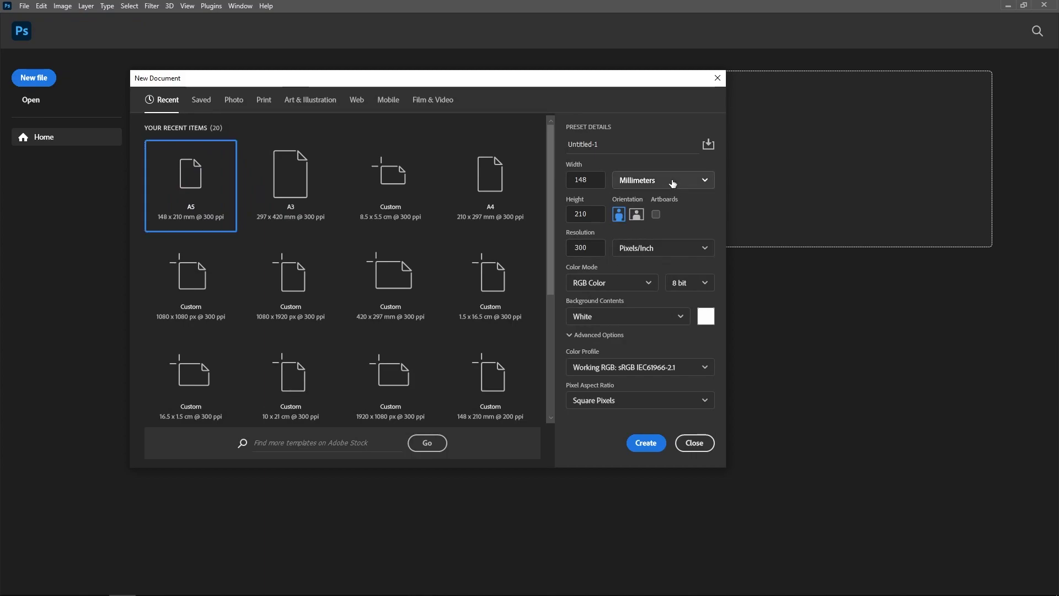
Create a 1748 × 2480 pixel portrait document at 300 ppi and add a black Solid Color fill layer.
left_click(665, 202)
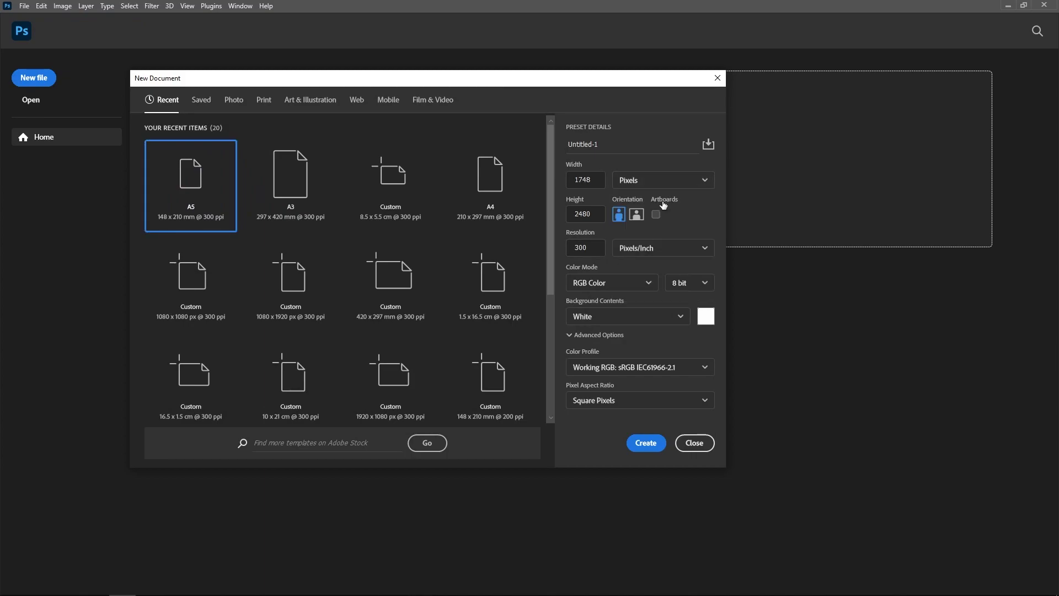
left_click(646, 442)
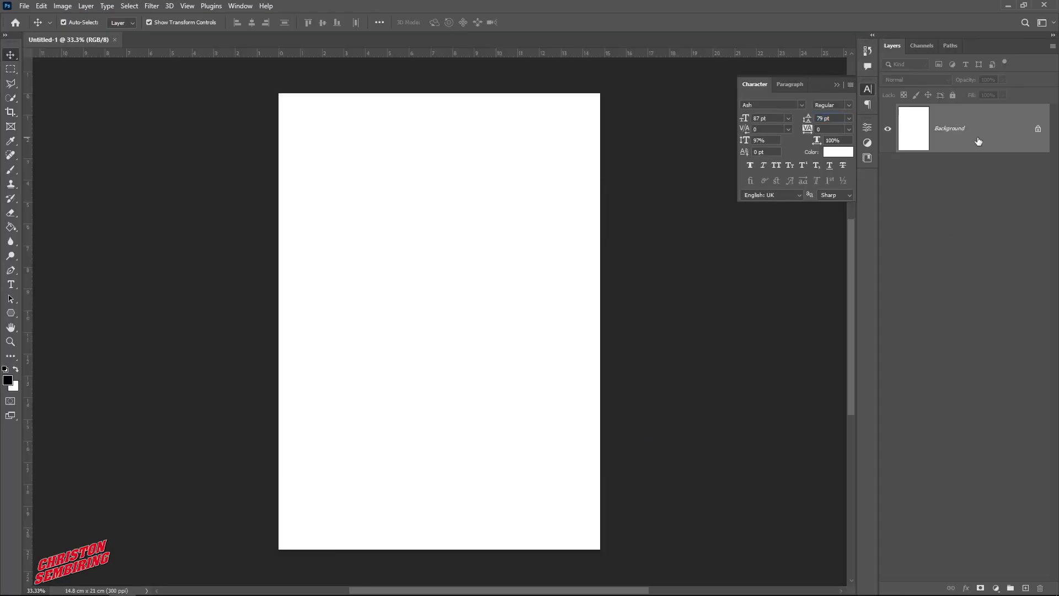
left_click(997, 589)
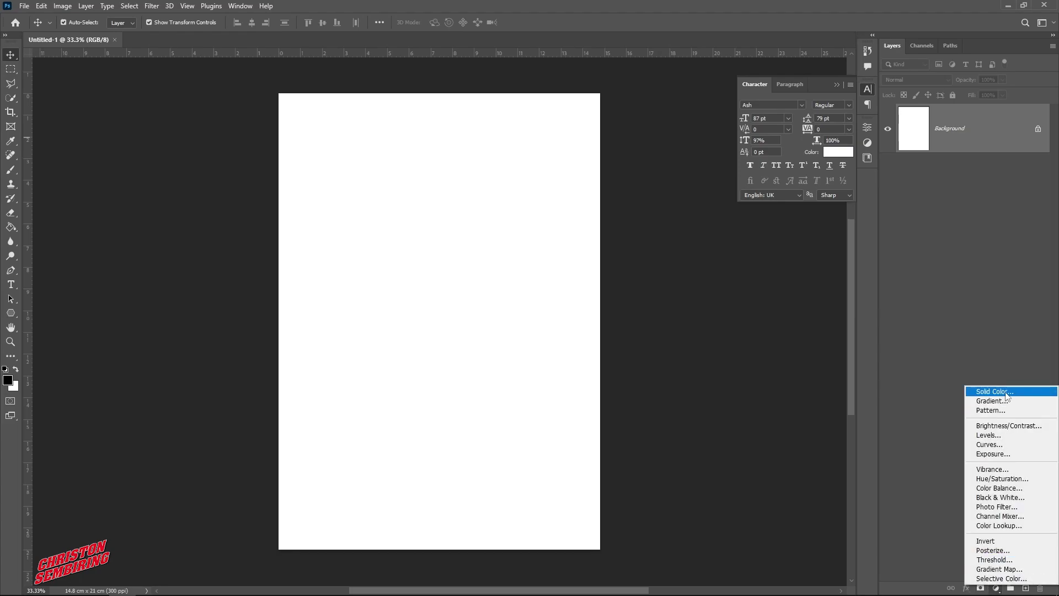
left_click(1007, 395)
left_click(870, 249)
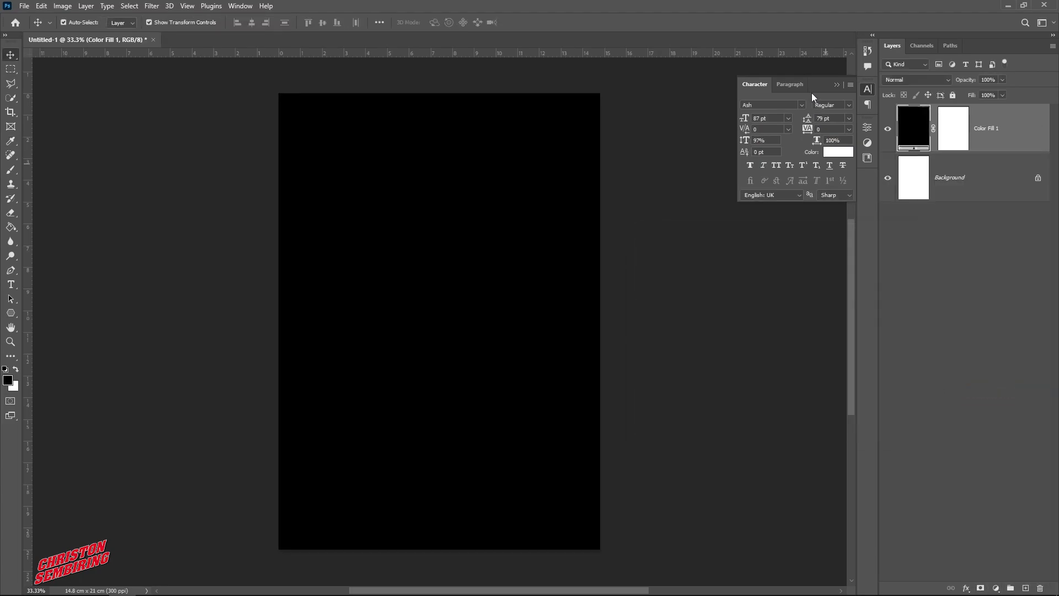
Add the white text "STOP" in Ash Regular at 87 pt near the upper part of the canvas.
left_click(837, 85)
left_click(216, 228)
left_click(12, 285)
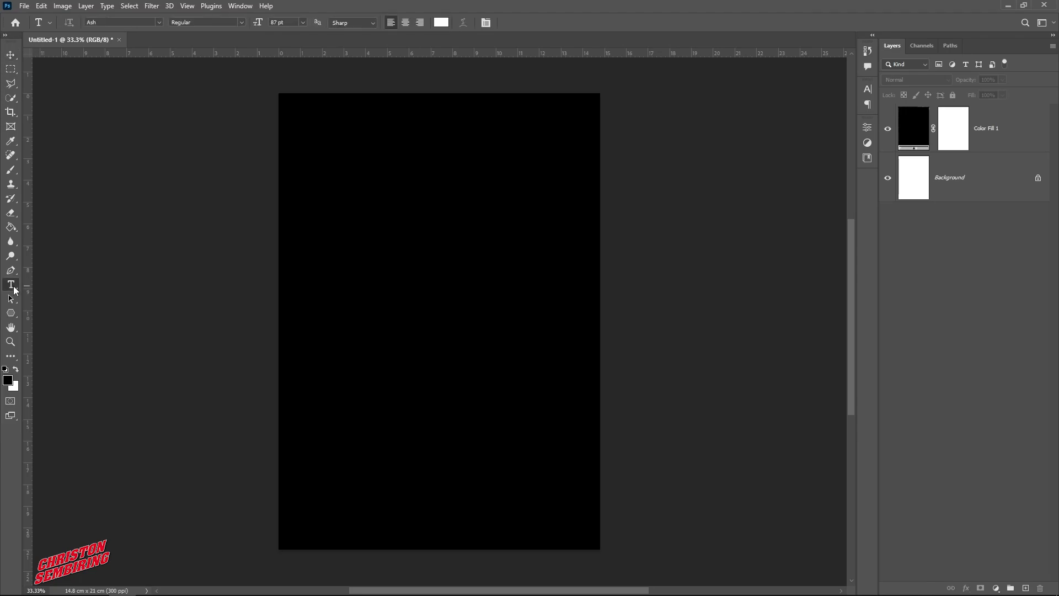
left_click(332, 185)
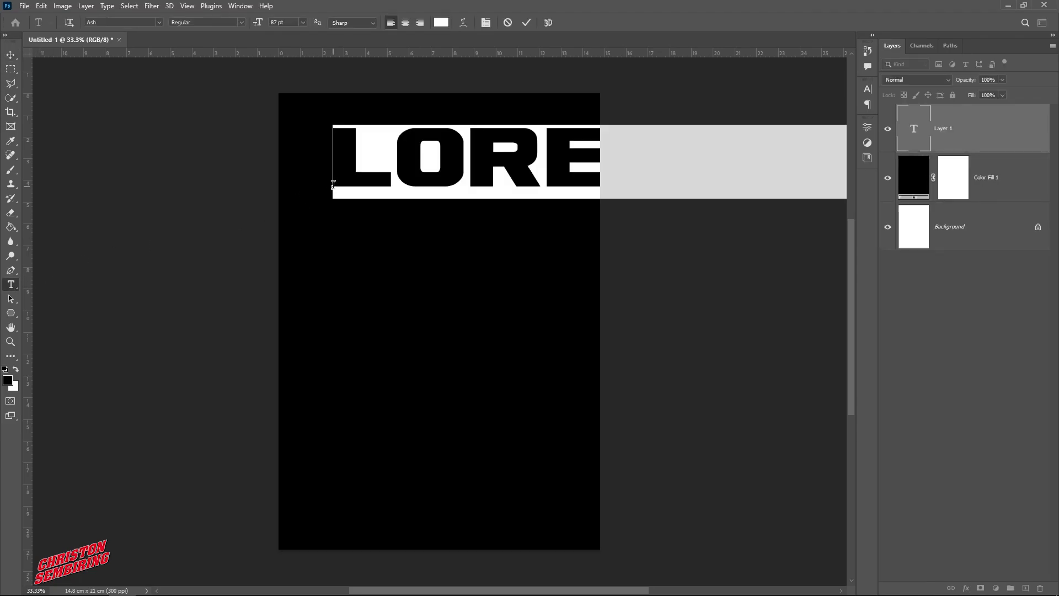
type("STOP")
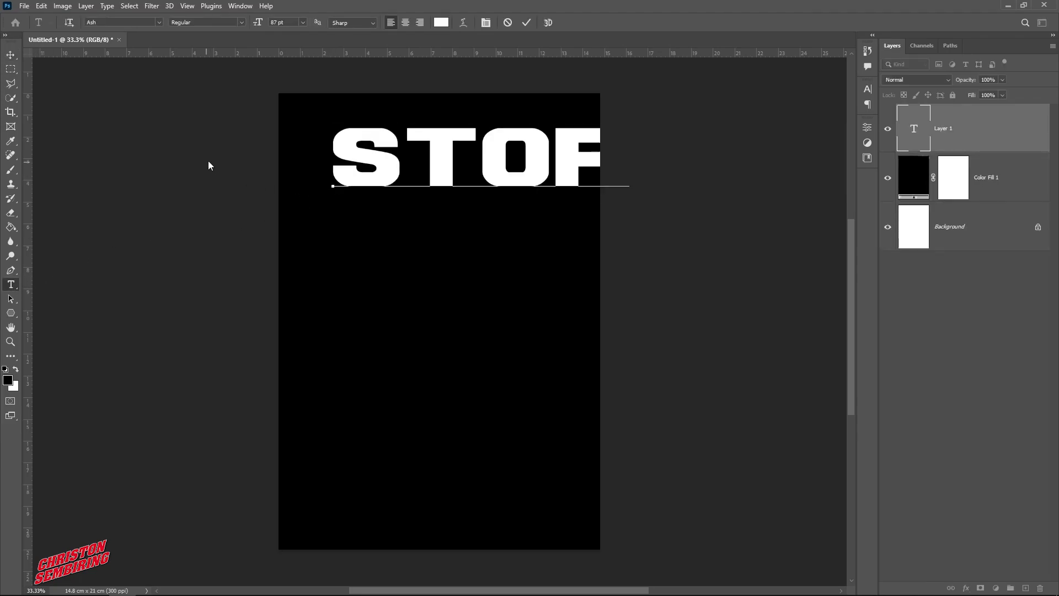
Copy the word STOP and paste it on five more lines to make a stack of six.
left_click_drag(347, 168, 645, 168)
key("ctrl+c")
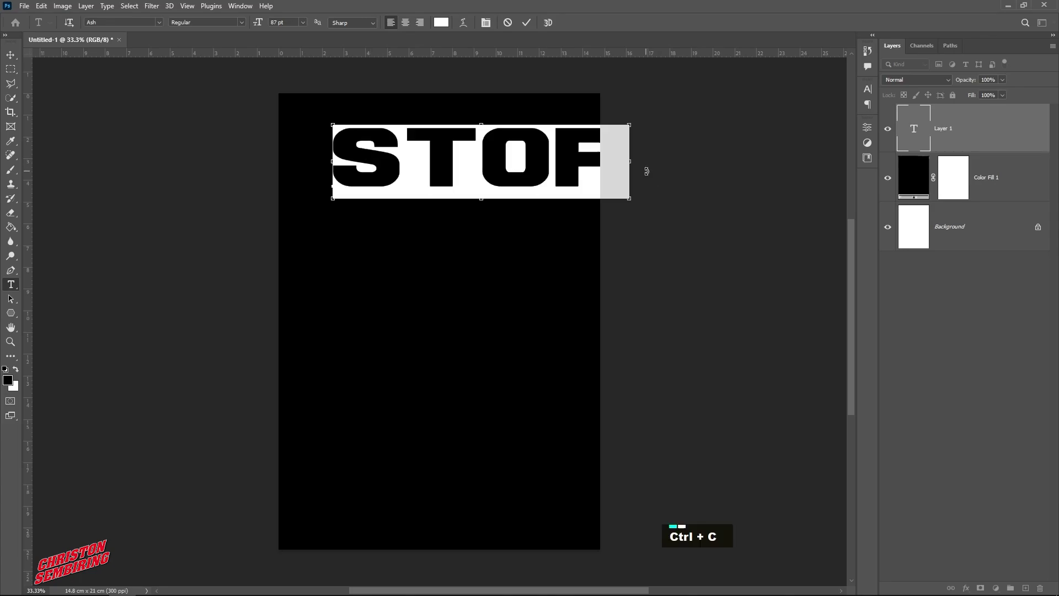
left_click(607, 170)
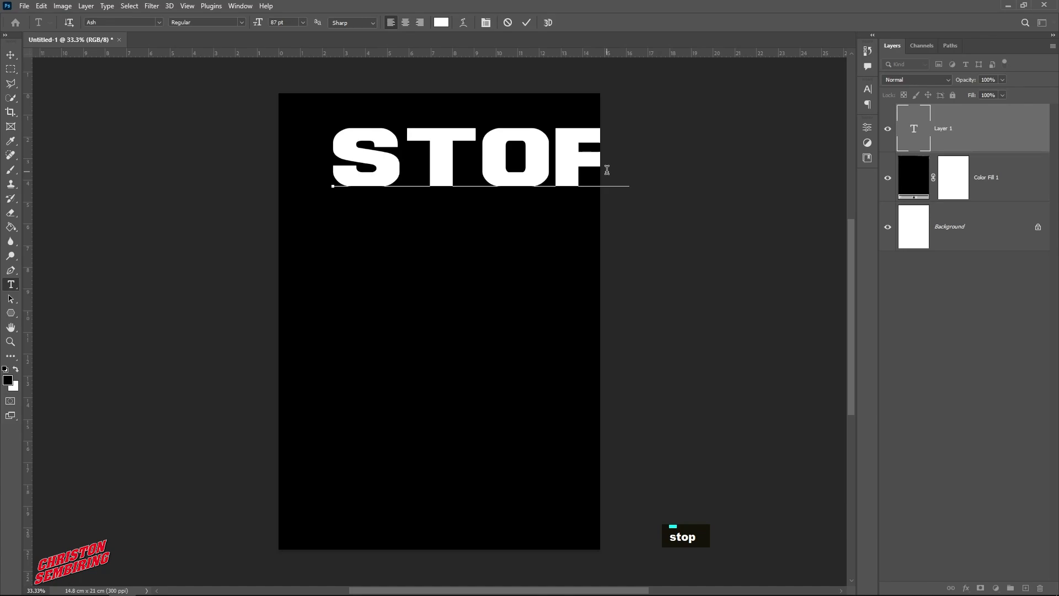
key("Return")
key("ctrl+v")
key("Return")
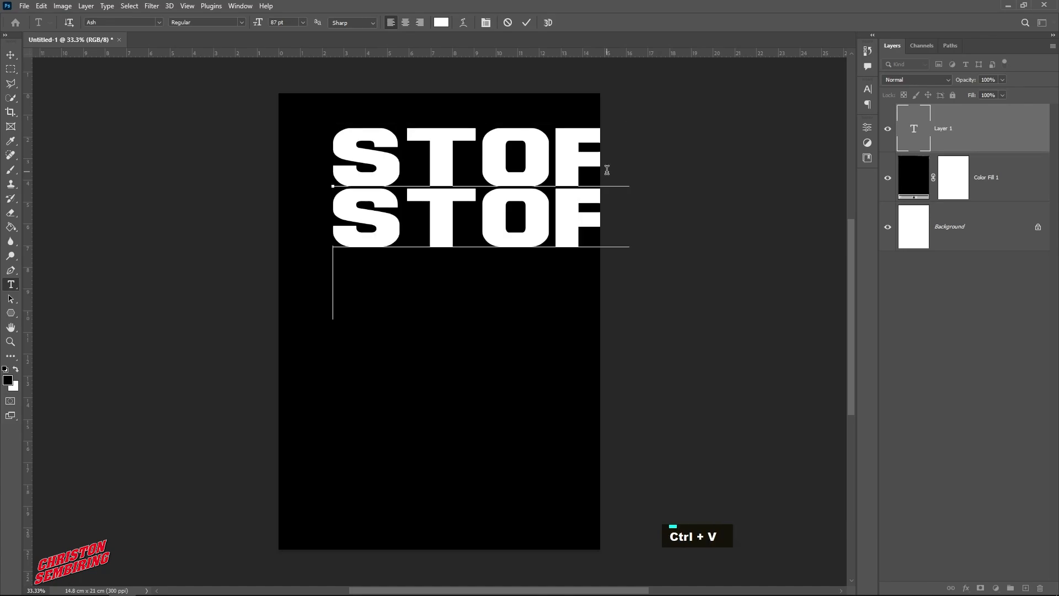
key("ctrl+v")
key("Return")
key("ctrl+v")
key("Return")
key("ctrl+v")
key("Return")
key("ctrl+v")
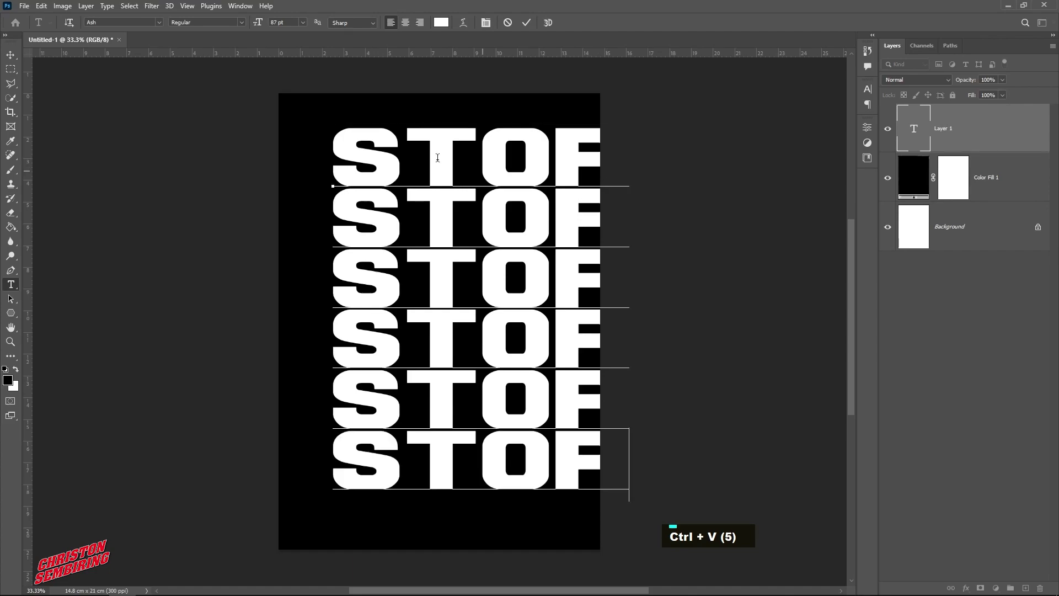
Move the stacked STOP text onto the canvas and scale it down slightly to fit within the page width.
left_click(11, 54)
left_click_drag(377, 163, 342, 159)
left_click_drag(588, 125, 582, 132)
key("Return")
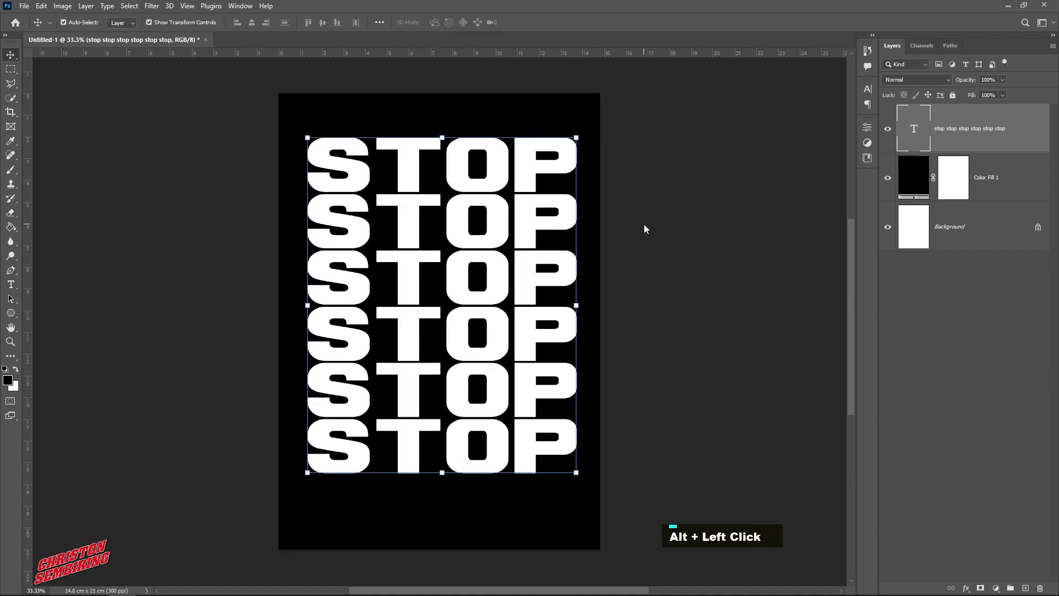
Centre the STOP text block horizontally on the canvas, using a selection of the whole page, and clear the selection.
left_click(130, 5)
left_click(133, 17)
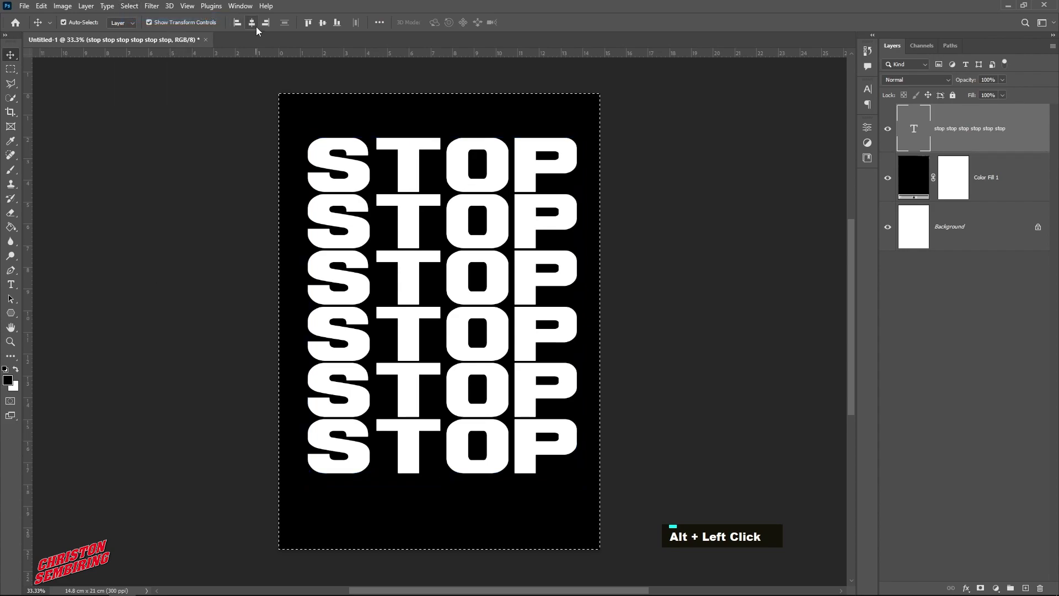
left_click(252, 23)
left_click(130, 5)
left_click(144, 28)
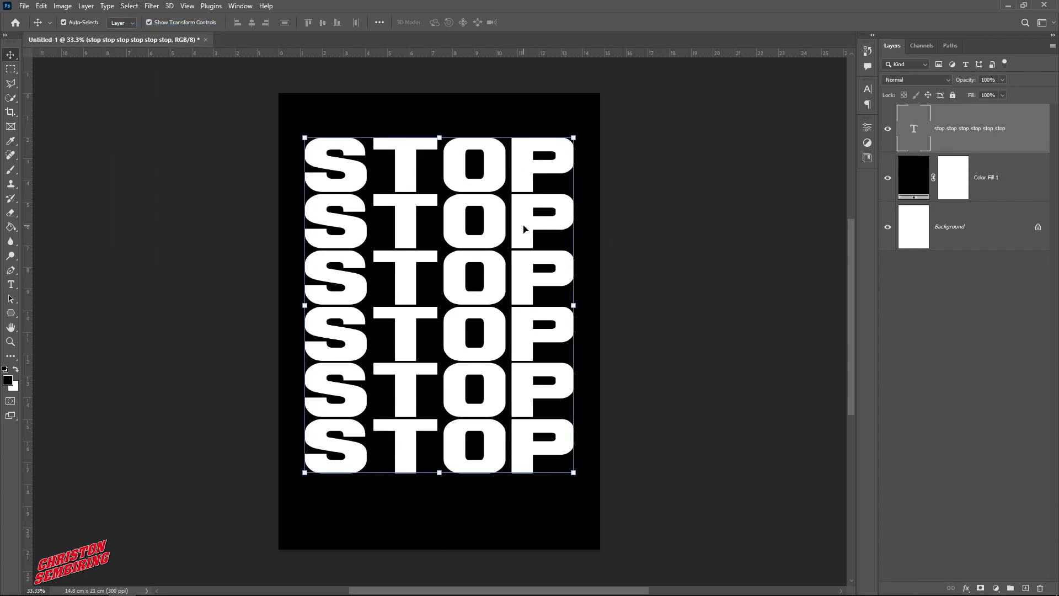
Convert the STOP text layer to a smart object and duplicate it.
right_click(979, 137)
left_click(938, 256)
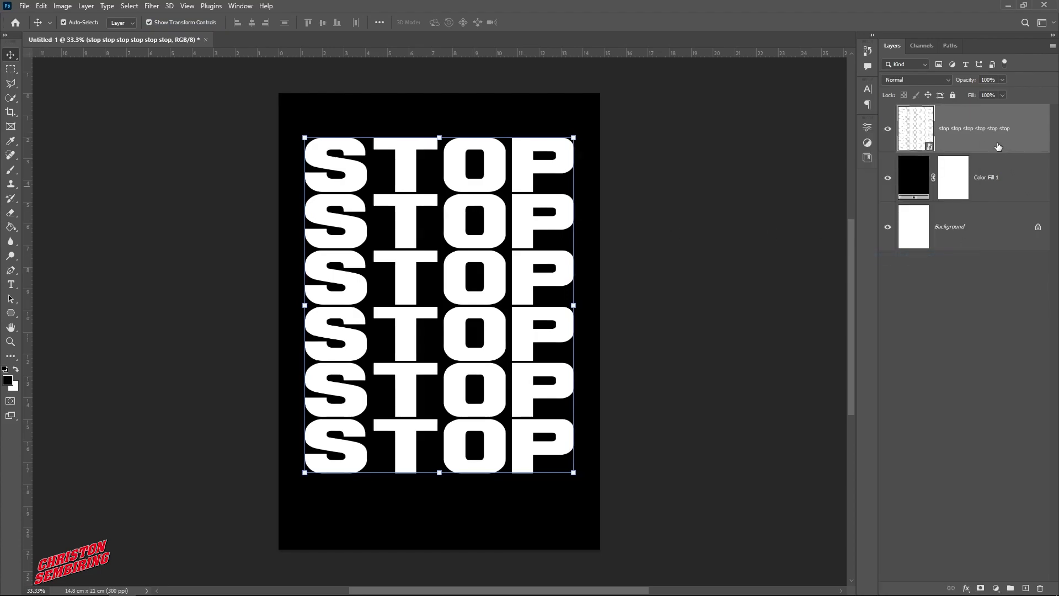
left_click_drag(996, 142, 1026, 588)
left_click(966, 189)
left_click(969, 137)
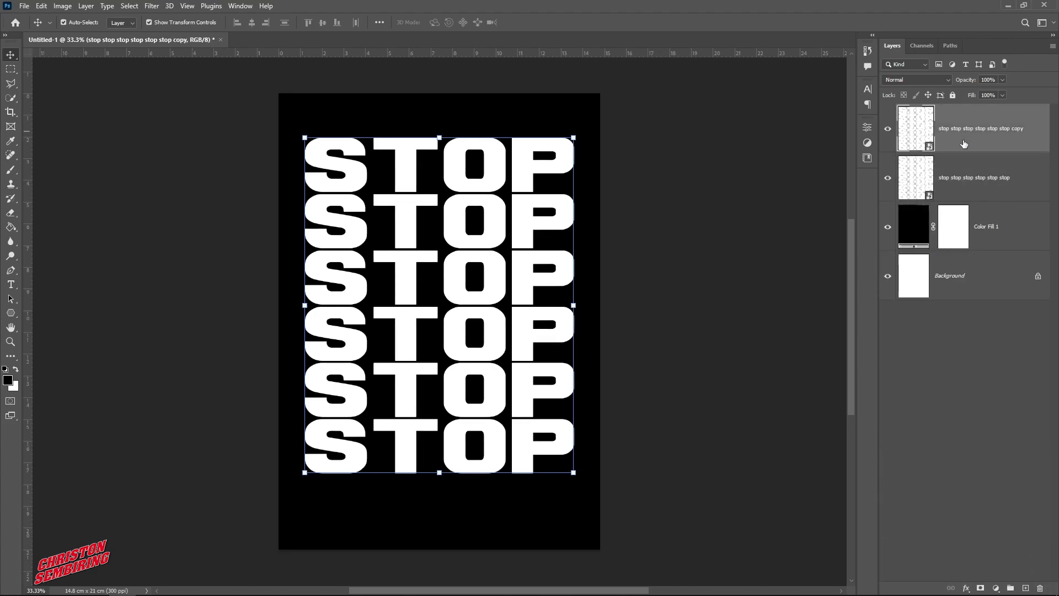
Apply a Radial Blur to the duplicated text layer with the Spin method, Good quality and an amount of about 37.
left_click(151, 7)
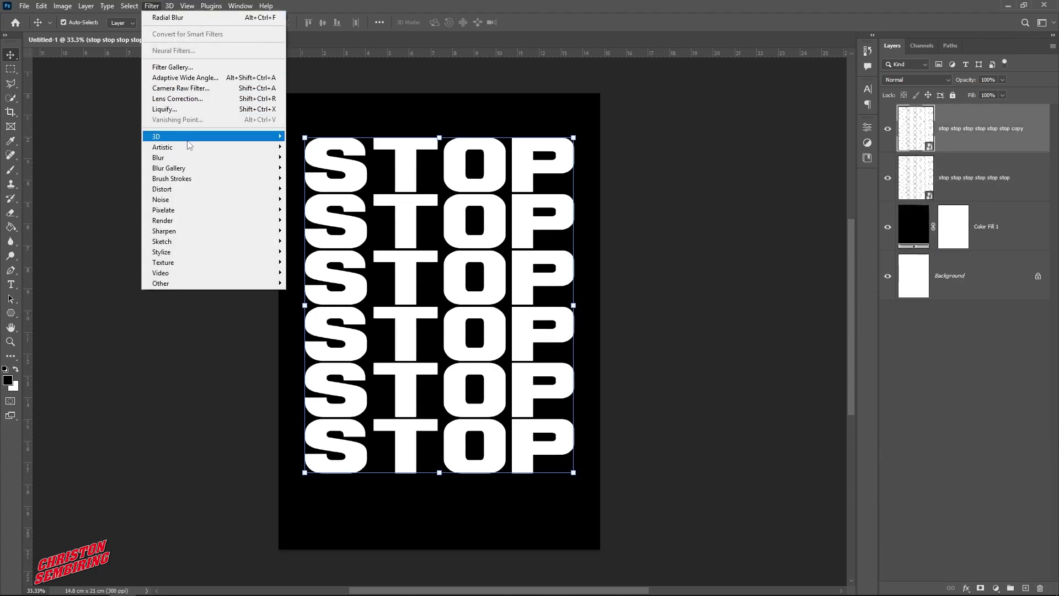
mouse_move(232, 158)
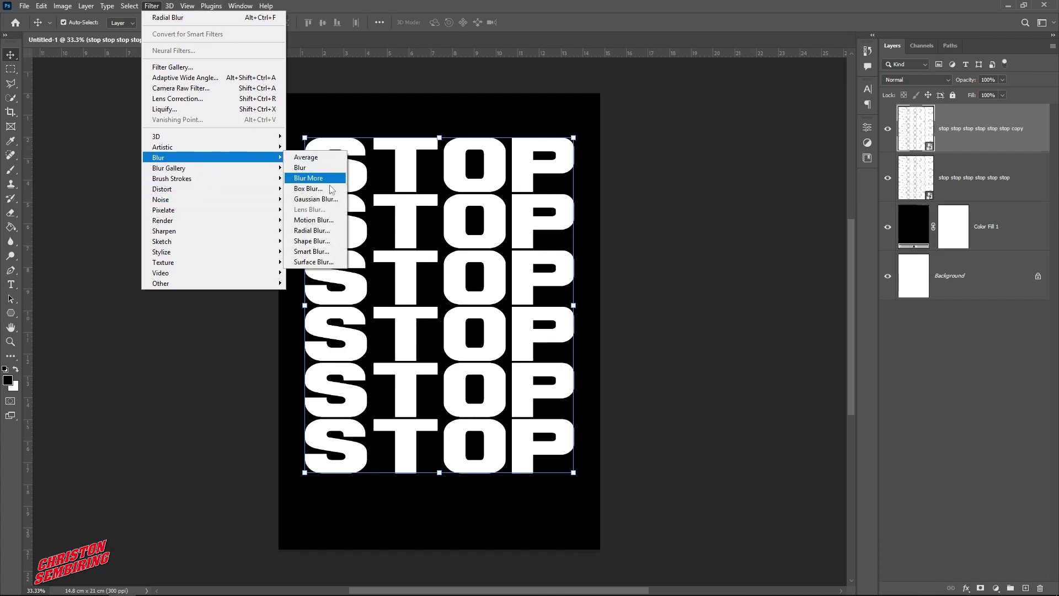
left_click(322, 232)
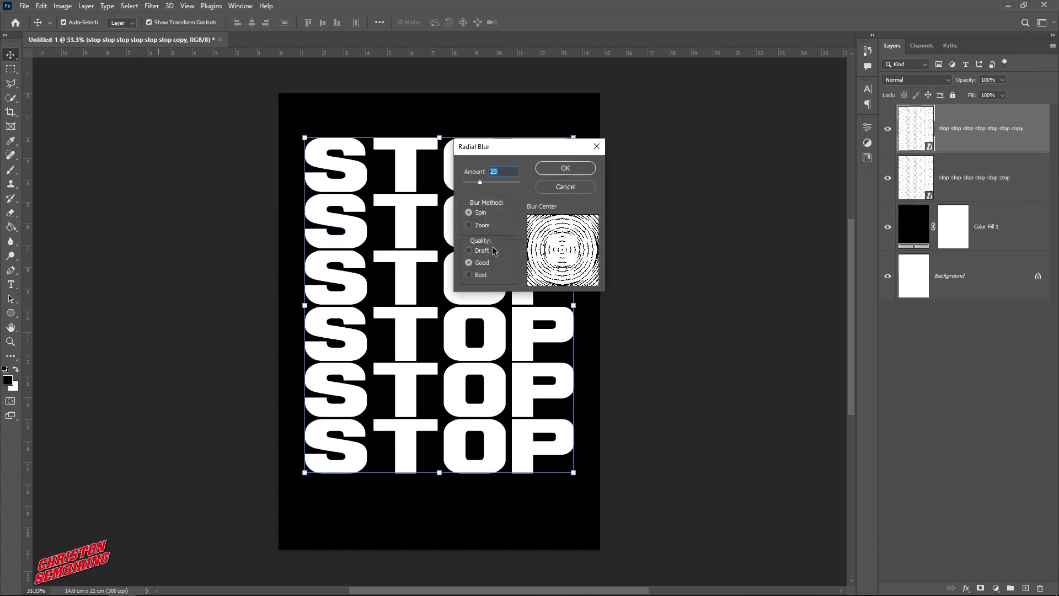
left_click(483, 182)
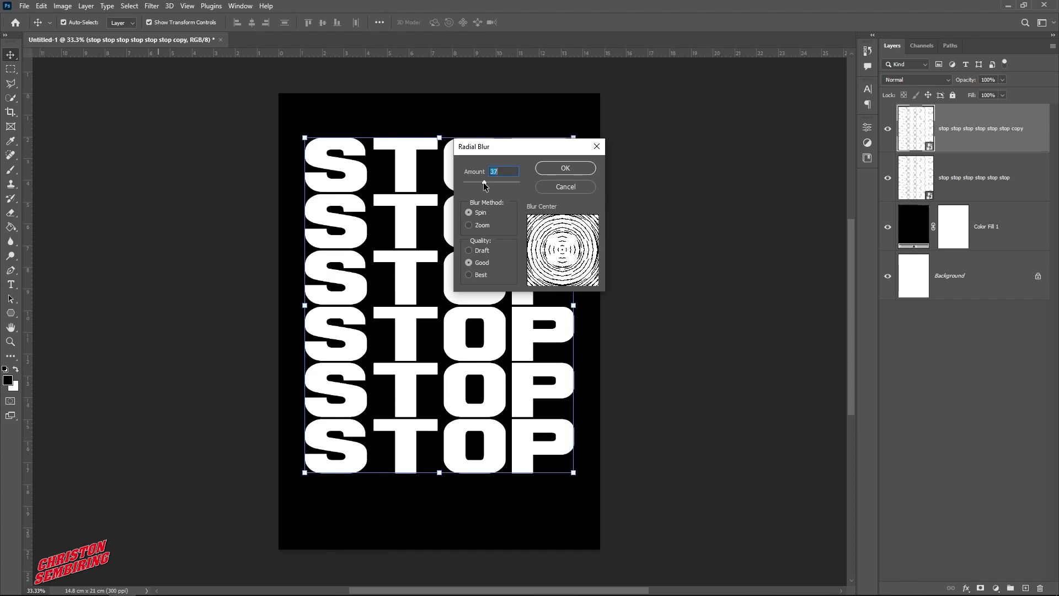
left_click_drag(484, 182, 485, 182)
left_click(582, 168)
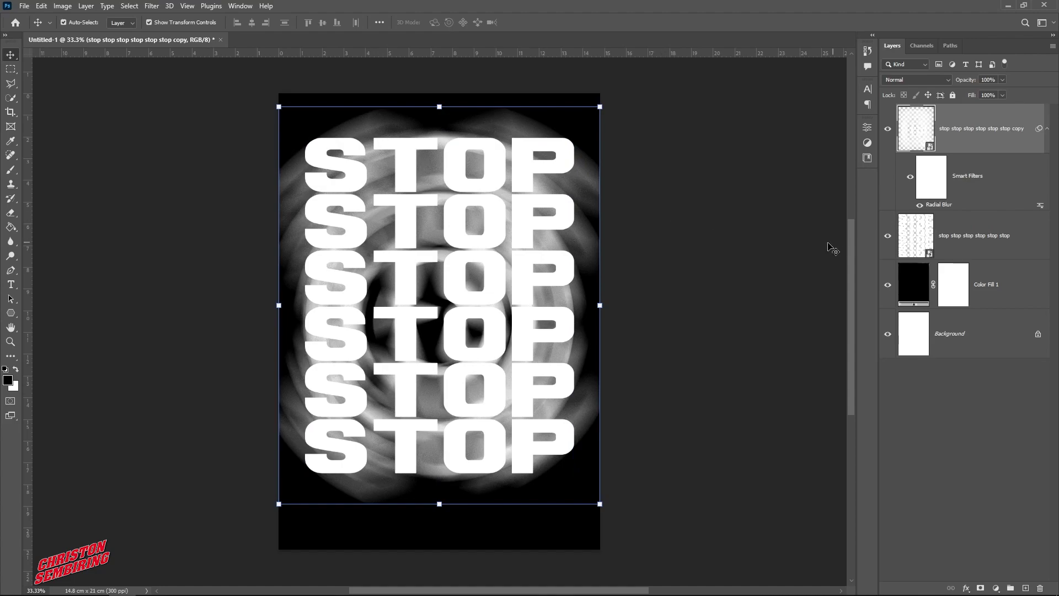
Try a Spin Radial Blur with an amount of about 10 on the original text layer and undo it.
left_click(953, 232)
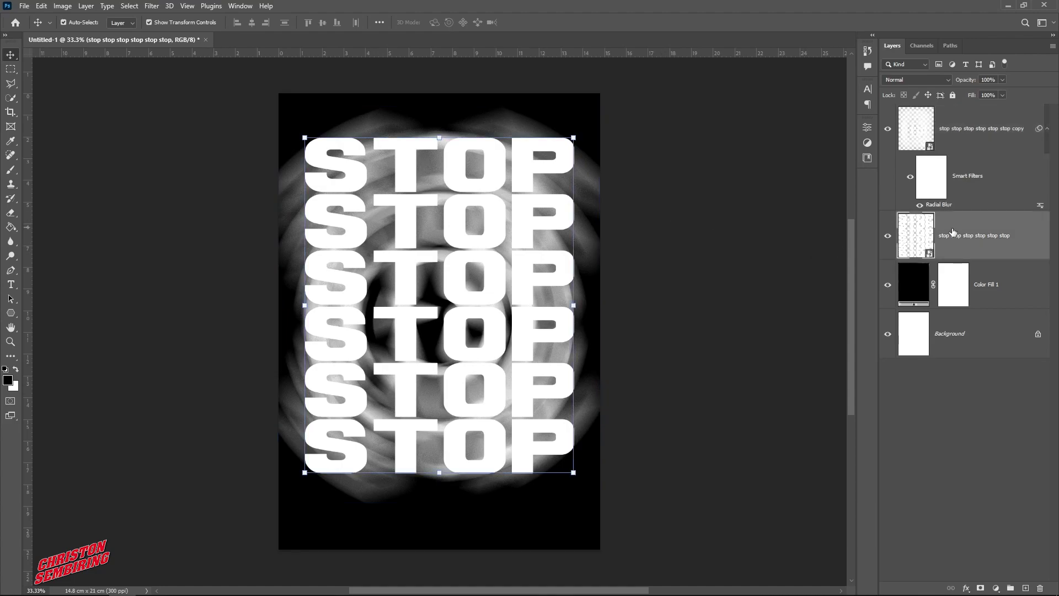
left_click(152, 6)
mouse_move(204, 157)
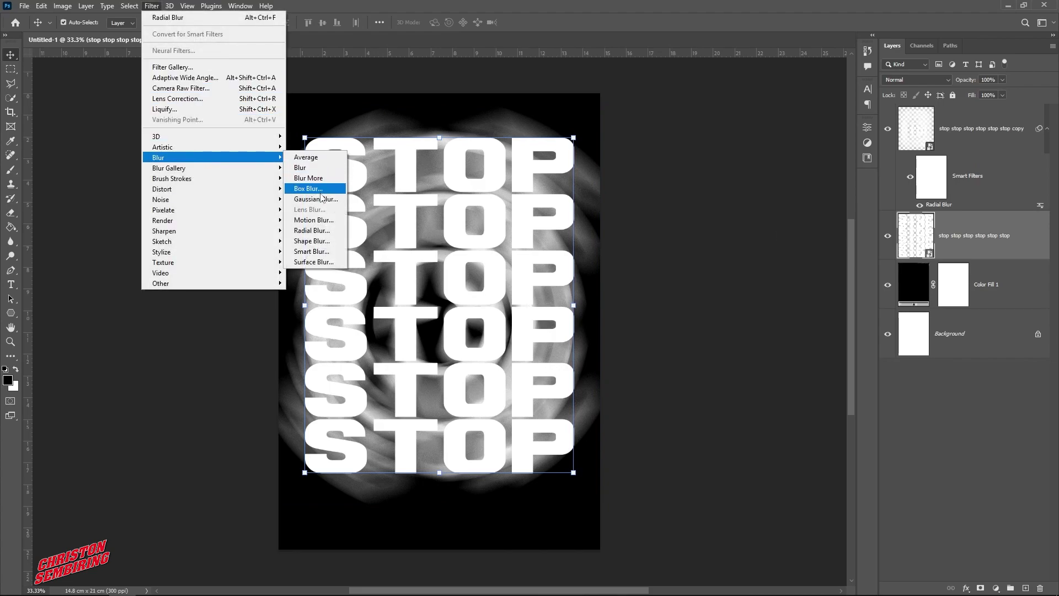
left_click(311, 230)
left_click(469, 182)
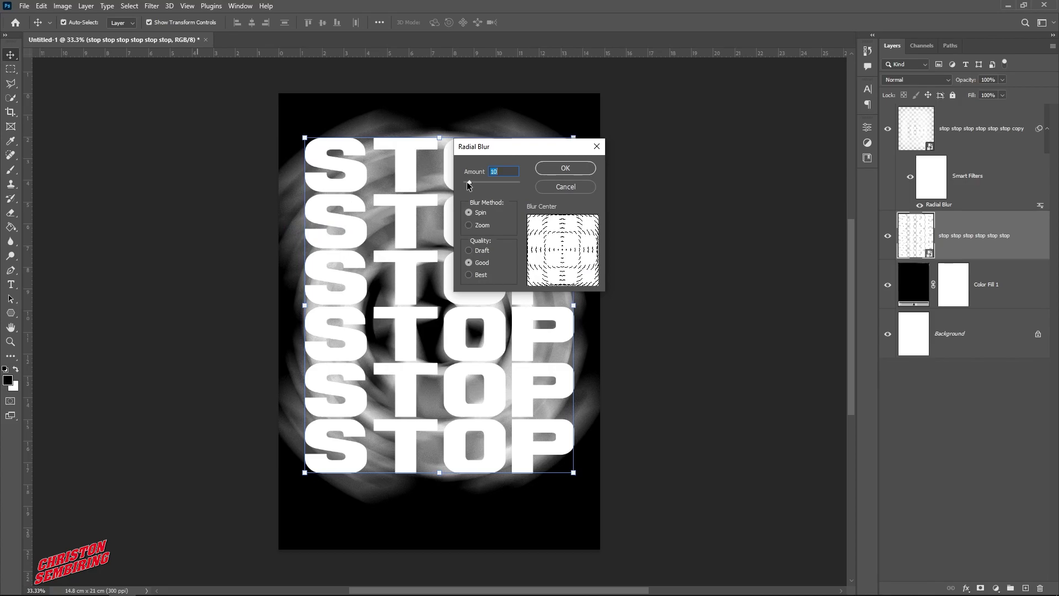
left_click(566, 168)
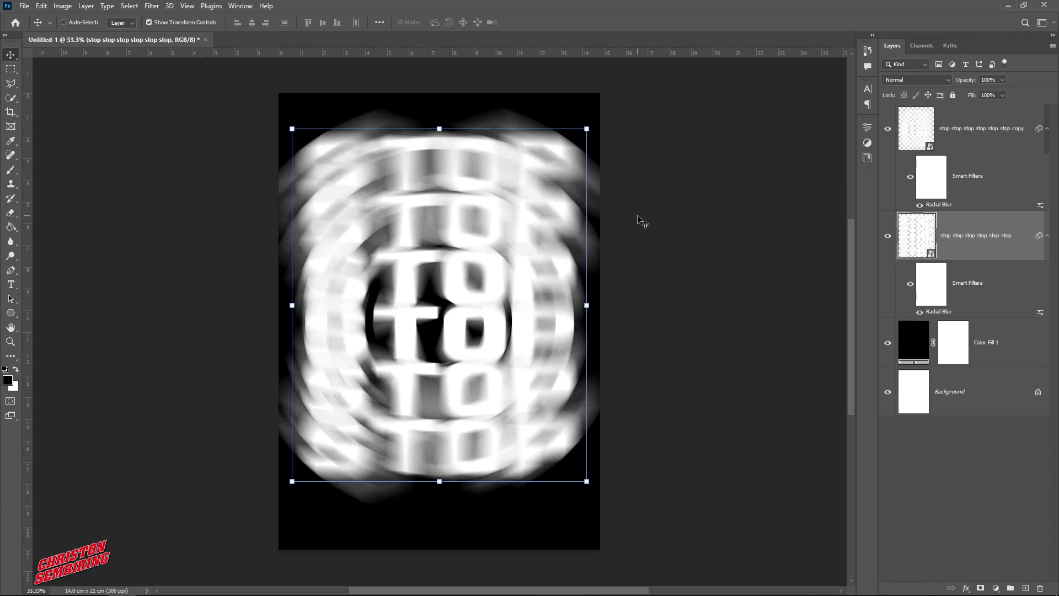
key("ctrl+z")
Apply a Spin Radial Blur with an amount of 5 and Good quality to the original text layer.
left_click(151, 6)
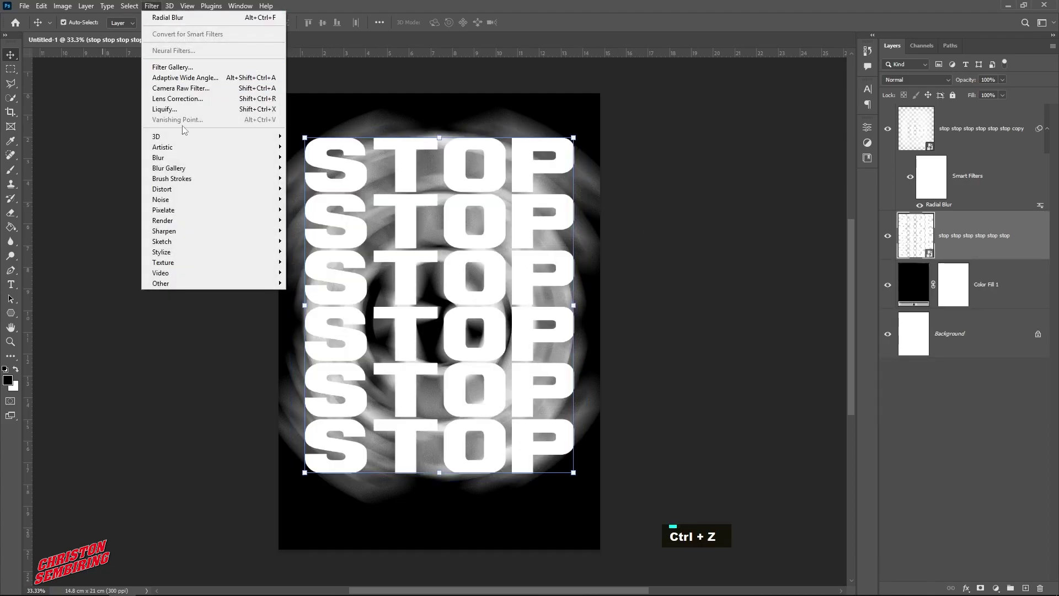
mouse_move(191, 160)
left_click(314, 230)
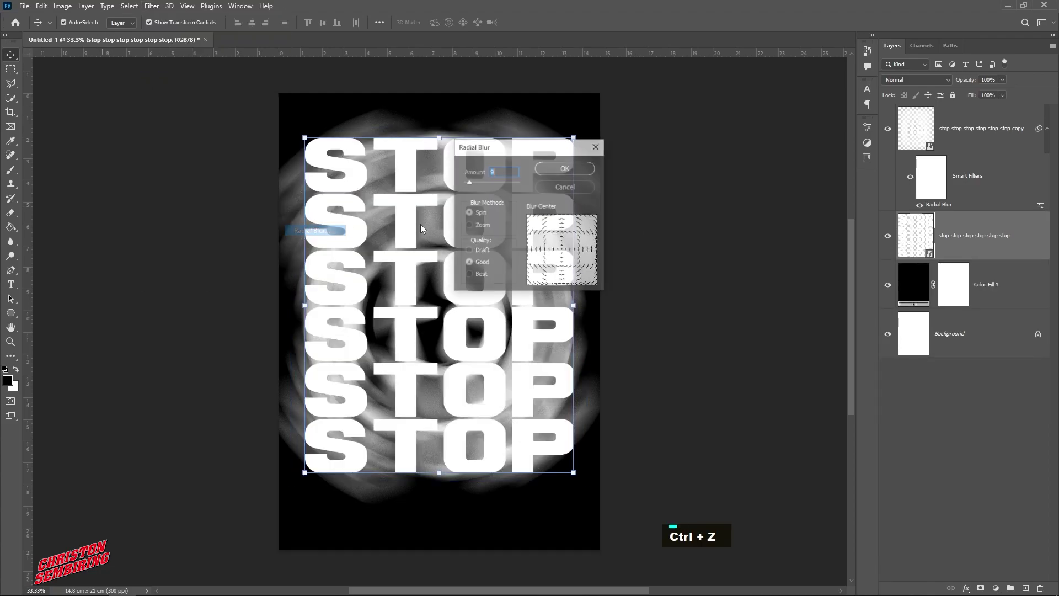
type("5")
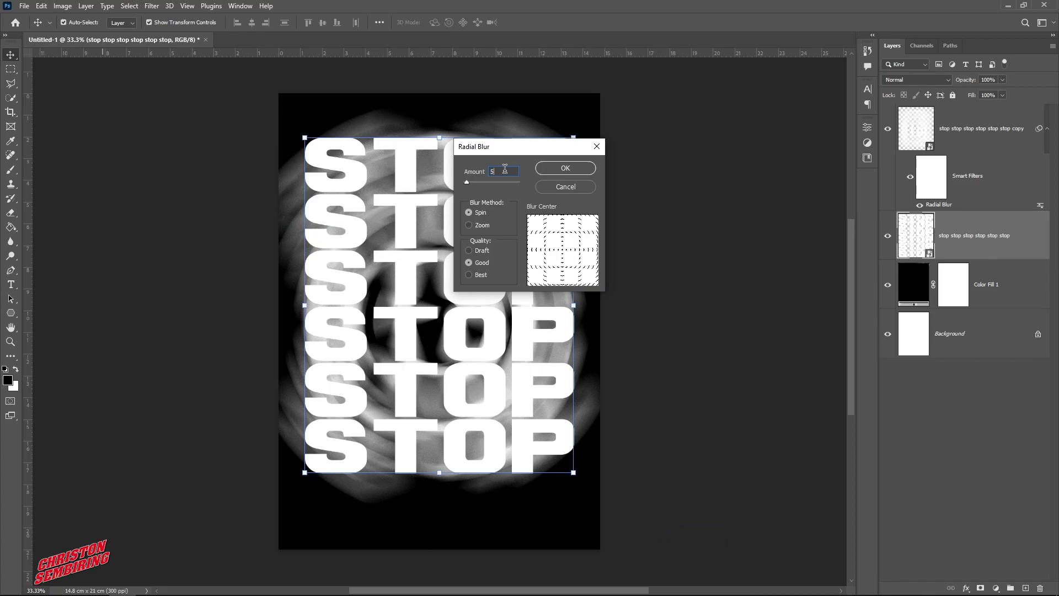
left_click(560, 168)
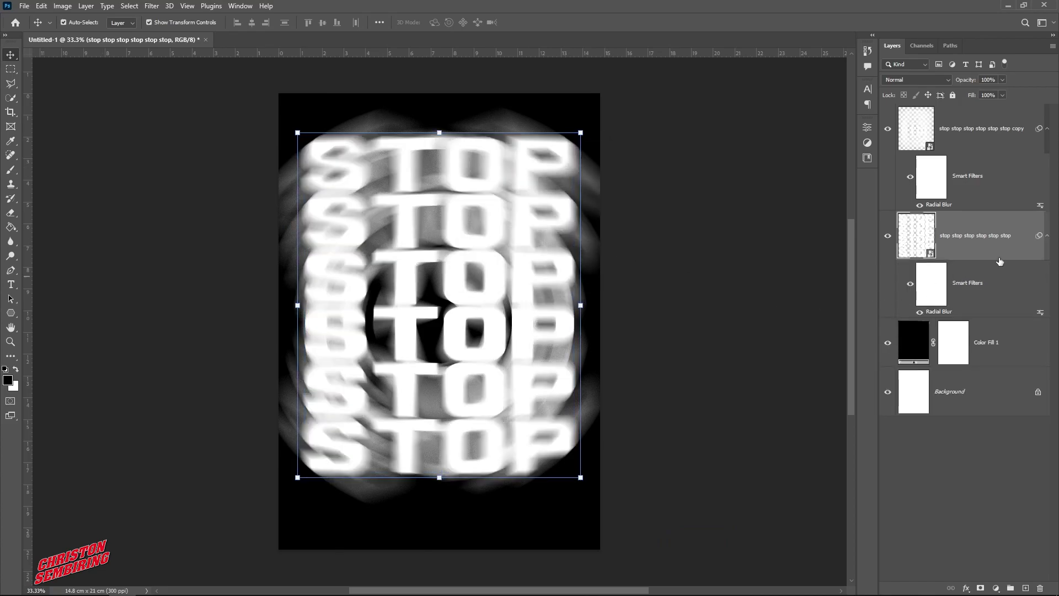
Add a layer mask to the original text layer and hide the text block's four corners with a soft black brush.
left_click(981, 588)
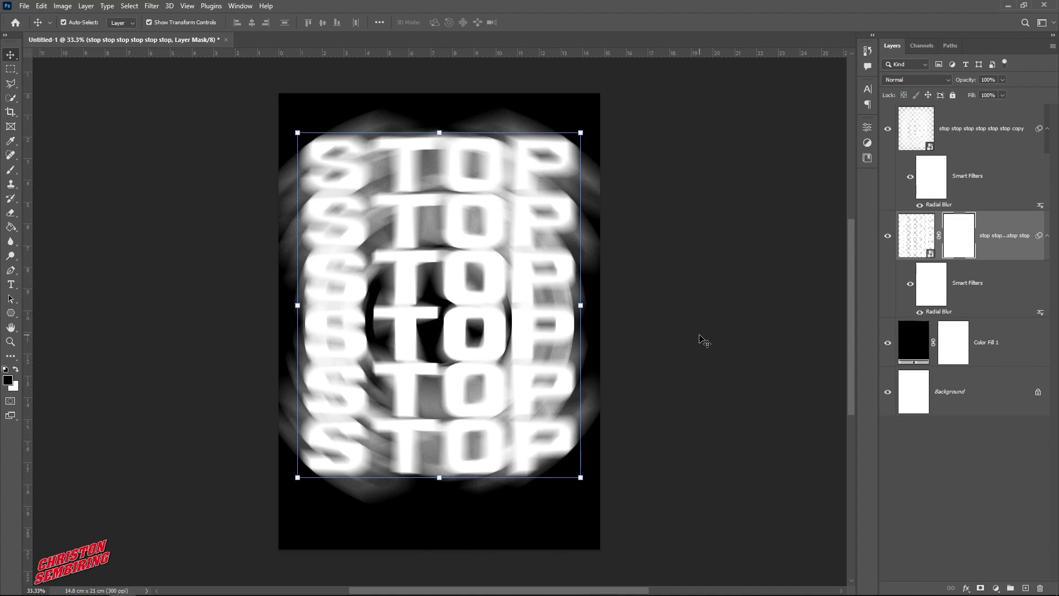
left_click(11, 172)
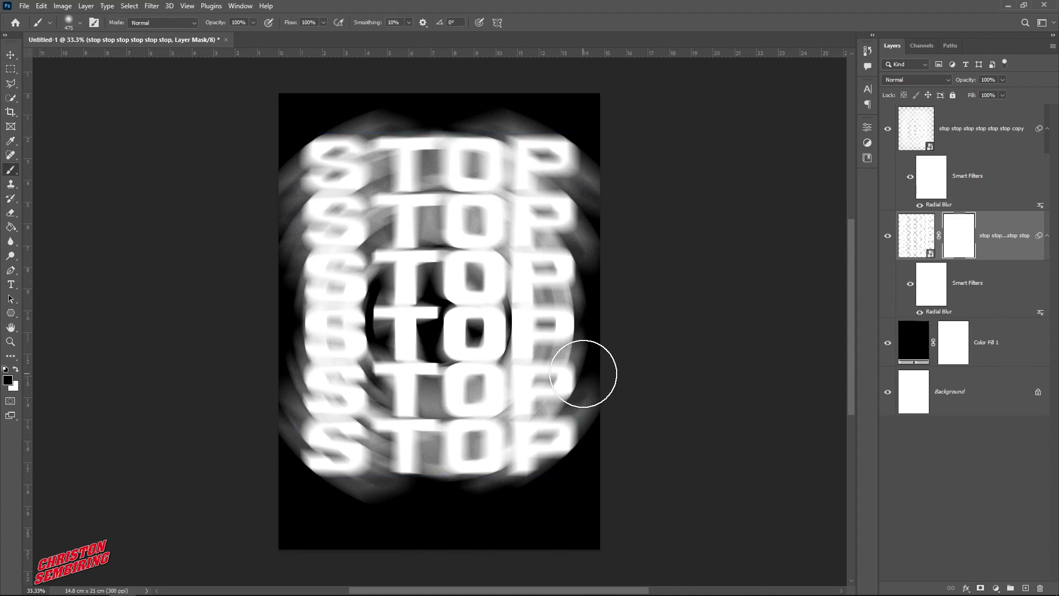
mouse_move(606, 419)
left_mouse_down()
mouse_move(544, 494)
mouse_move(569, 451)
mouse_move(541, 466)
left_mouse_up()
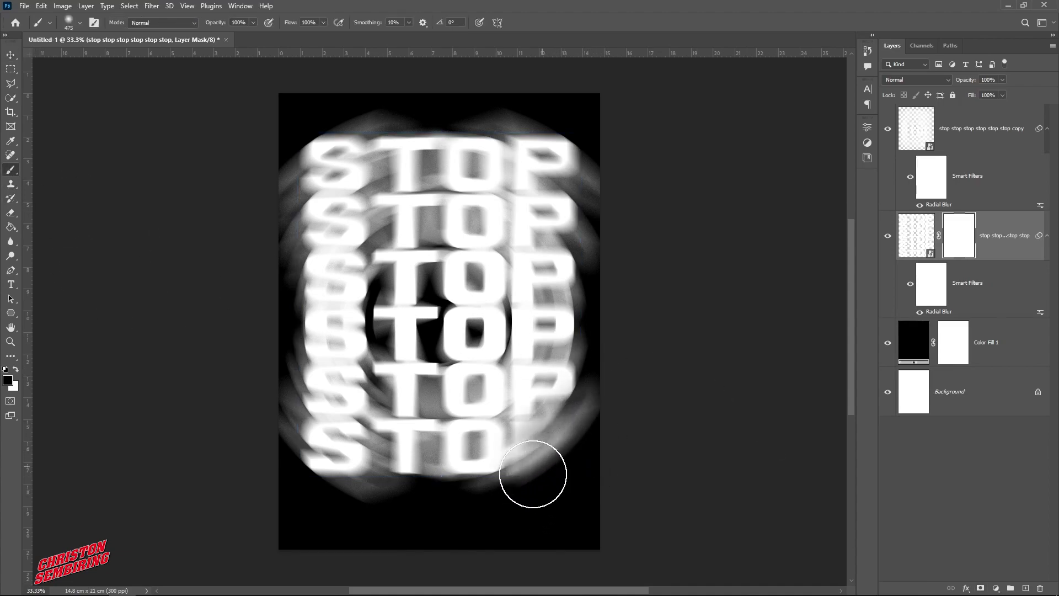
mouse_move(274, 454)
left_mouse_down()
mouse_move(357, 518)
mouse_move(301, 474)
mouse_move(326, 492)
left_mouse_up()
left_click_drag(295, 139, 333, 108)
mouse_move(516, 84)
left_mouse_down()
mouse_move(566, 106)
mouse_move(642, 159)
mouse_move(532, 98)
mouse_move(642, 178)
mouse_move(592, 154)
mouse_move(553, 104)
left_mouse_up()
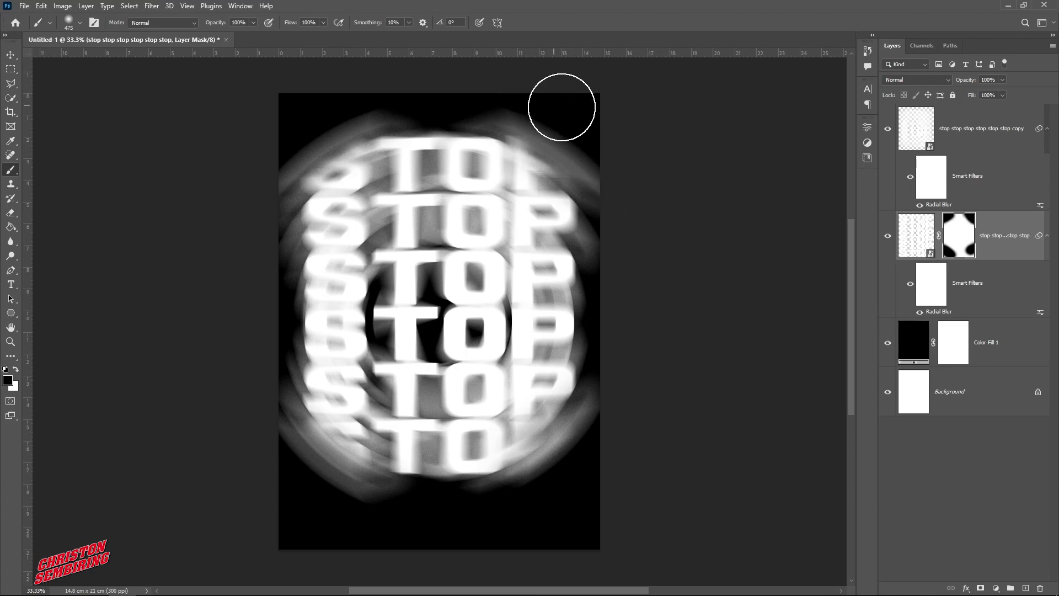
mouse_move(260, 163)
left_mouse_down()
mouse_move(263, 175)
mouse_move(285, 118)
mouse_move(391, 92)
mouse_move(319, 105)
mouse_move(330, 118)
left_mouse_up()
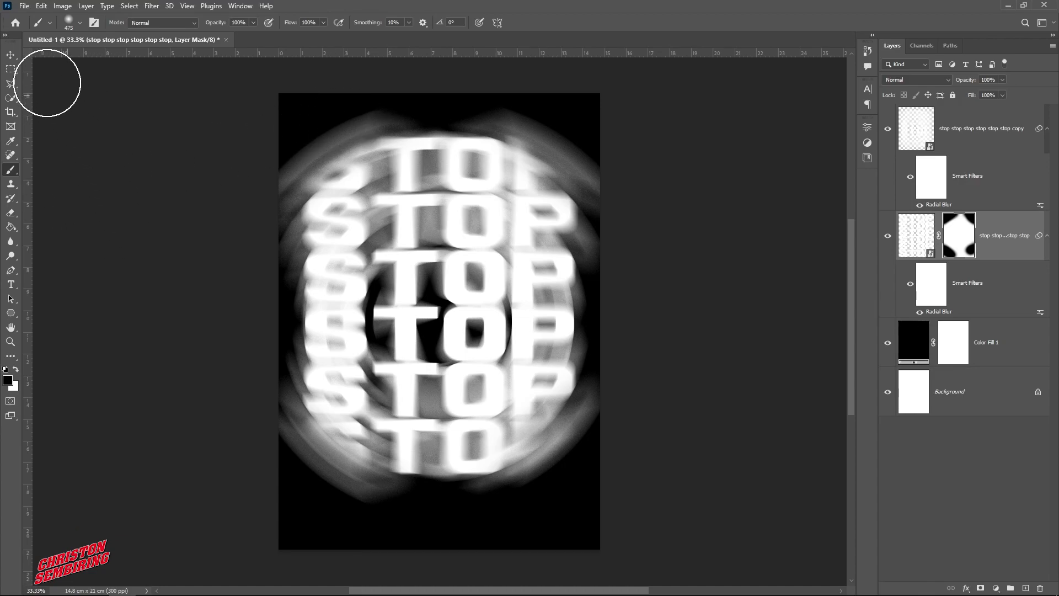
Convert the two blurred STOP text layers together into one smart object.
left_click(10, 57)
left_click(786, 279)
left_click(1010, 237)
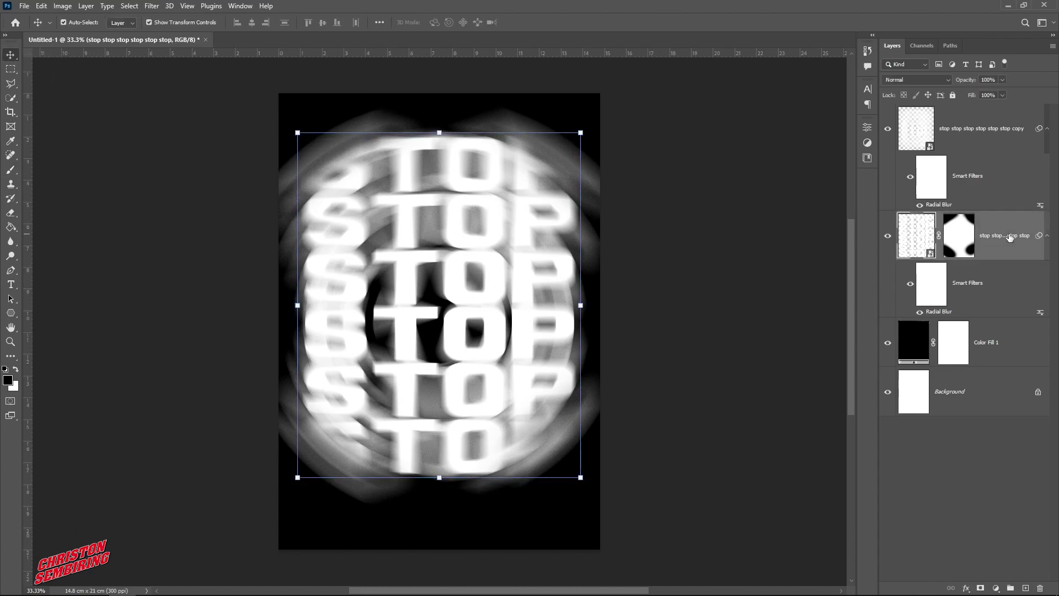
left_click(990, 131, "shift")
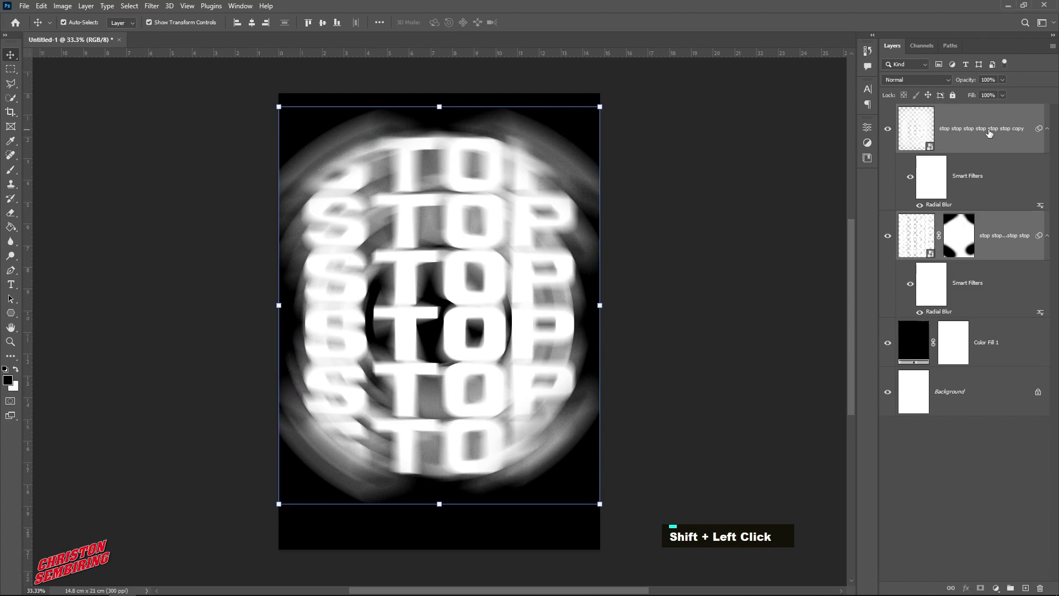
right_click(990, 132)
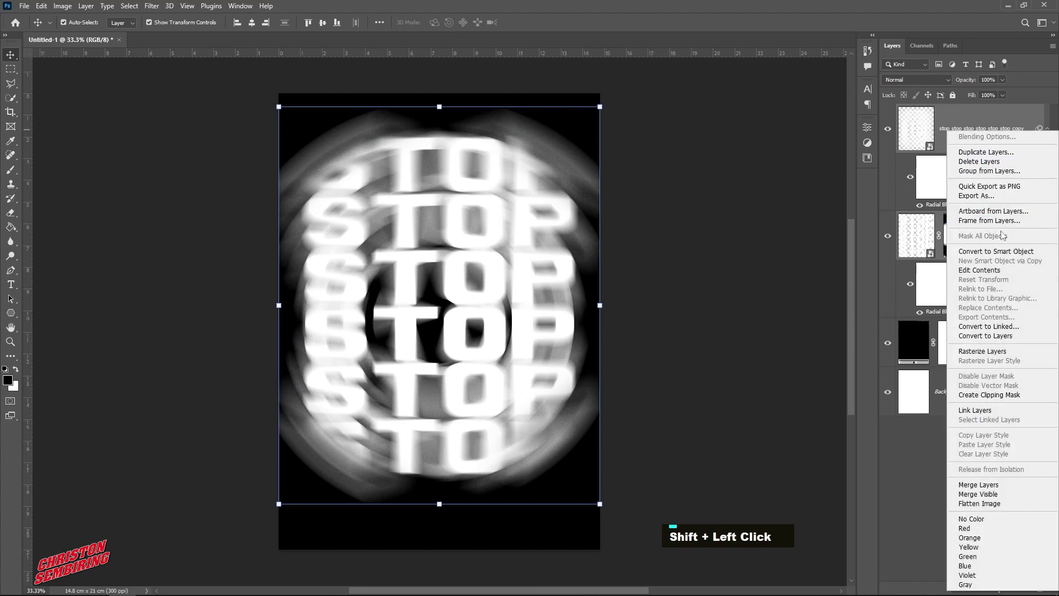
left_click(996, 252)
Move the combined STOP artwork straight down by about 0.20 cm, keeping it horizontally centred on the poster.
left_click(679, 290)
left_click(531, 289)
left_click_drag(528, 276, 529, 280)
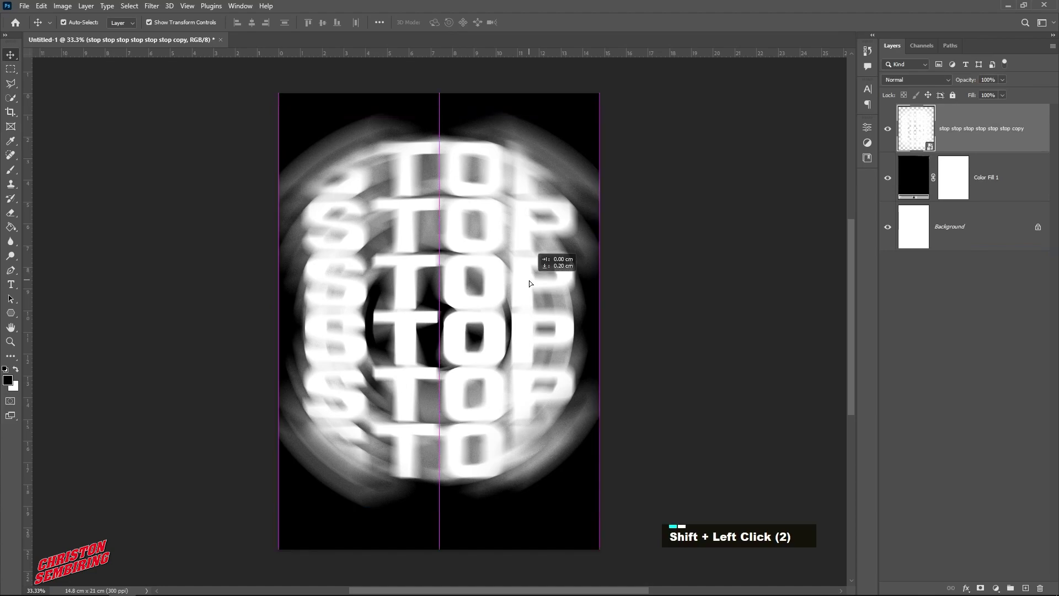
left_click(684, 269)
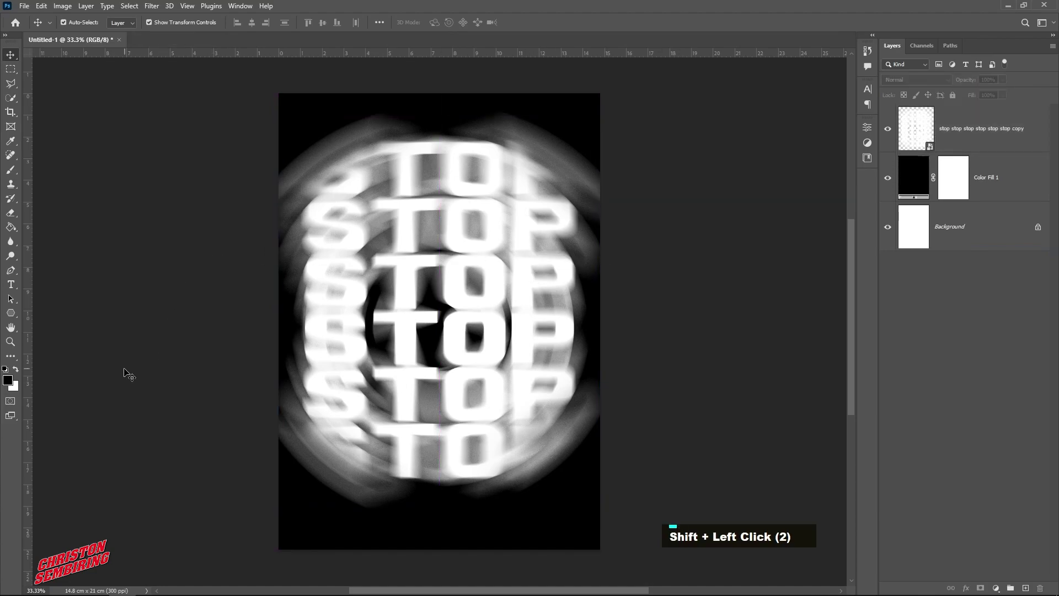
Start a new guide layout for the canvas and set its number of columns to 2.
left_click(10, 284)
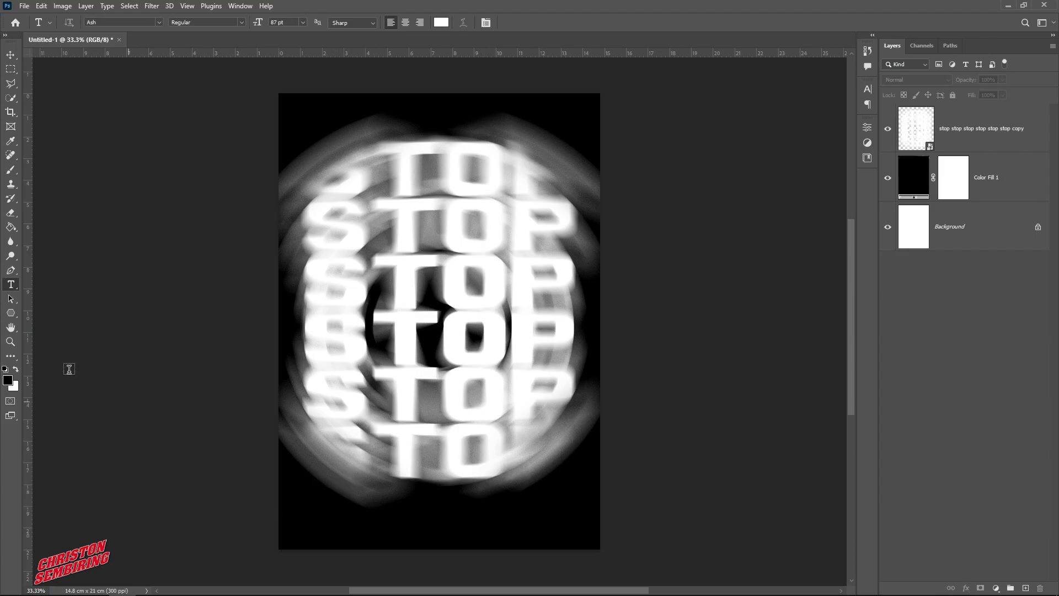
left_click(240, 7)
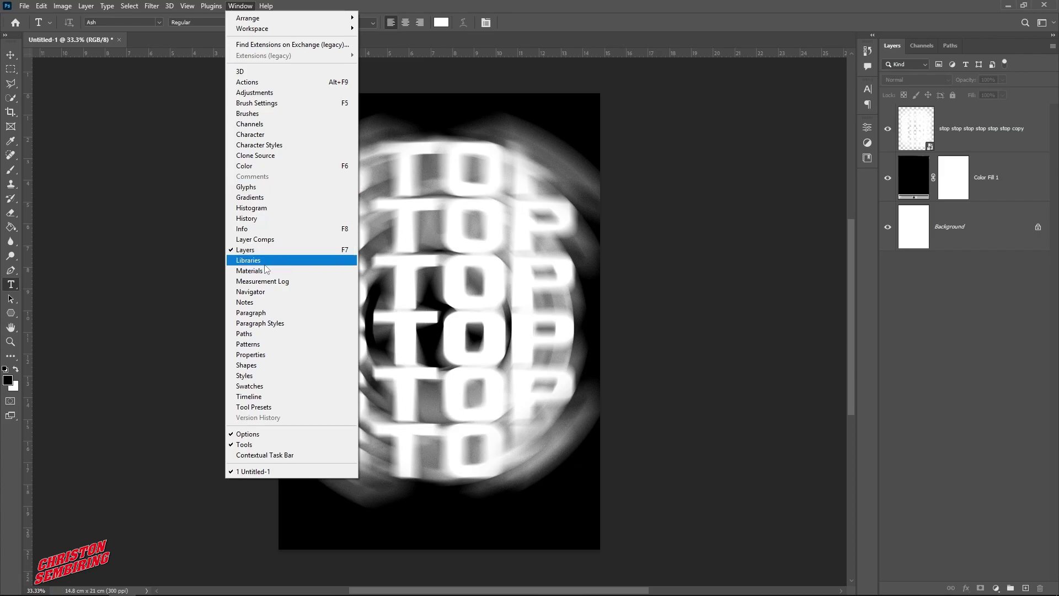
mouse_move(219, 7)
mouse_move(187, 7)
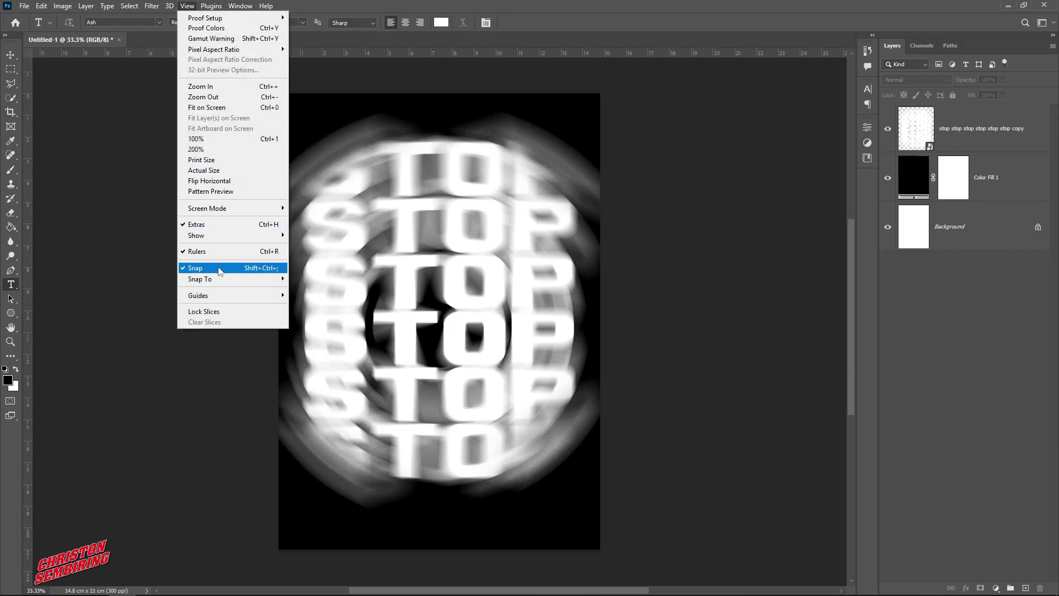
mouse_move(223, 295)
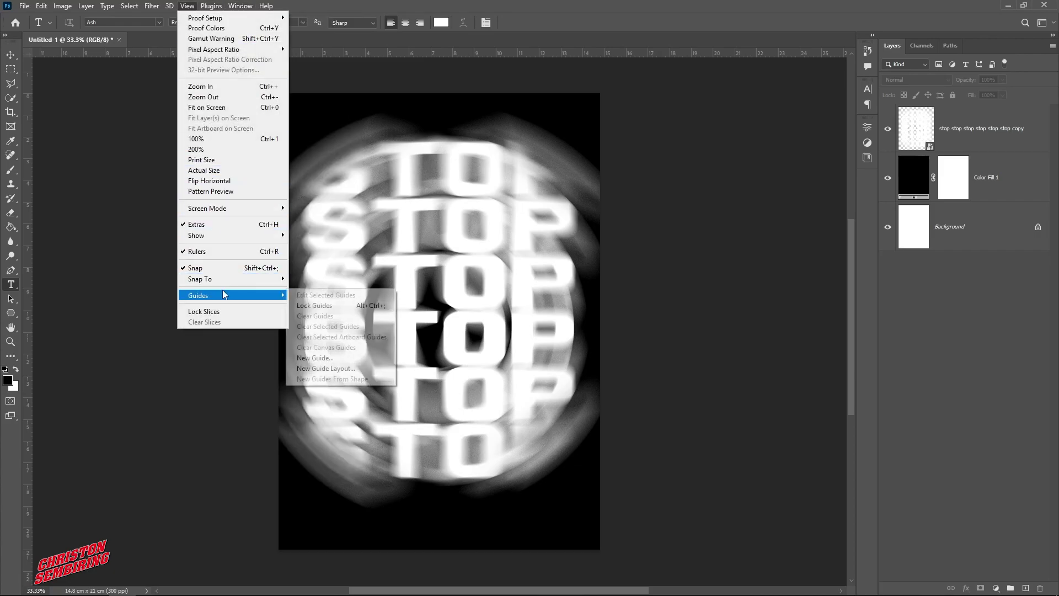
left_click(326, 368)
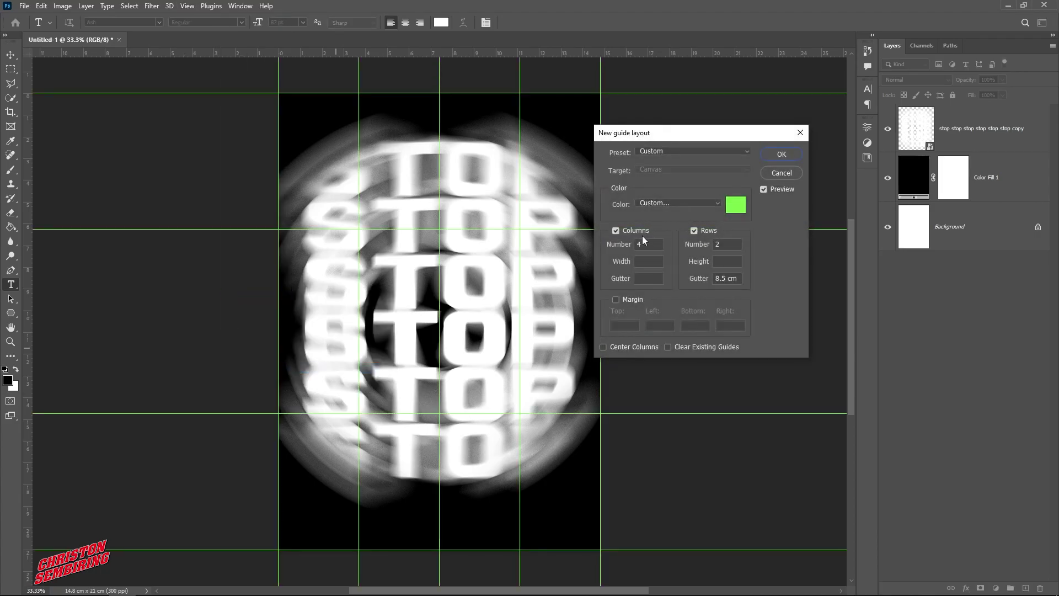
left_click_drag(651, 244, 624, 246)
key("Up")
key("Up")
key("Up")
key("Up")
key("Up")
key("Up")
key("Up")
key("Up")
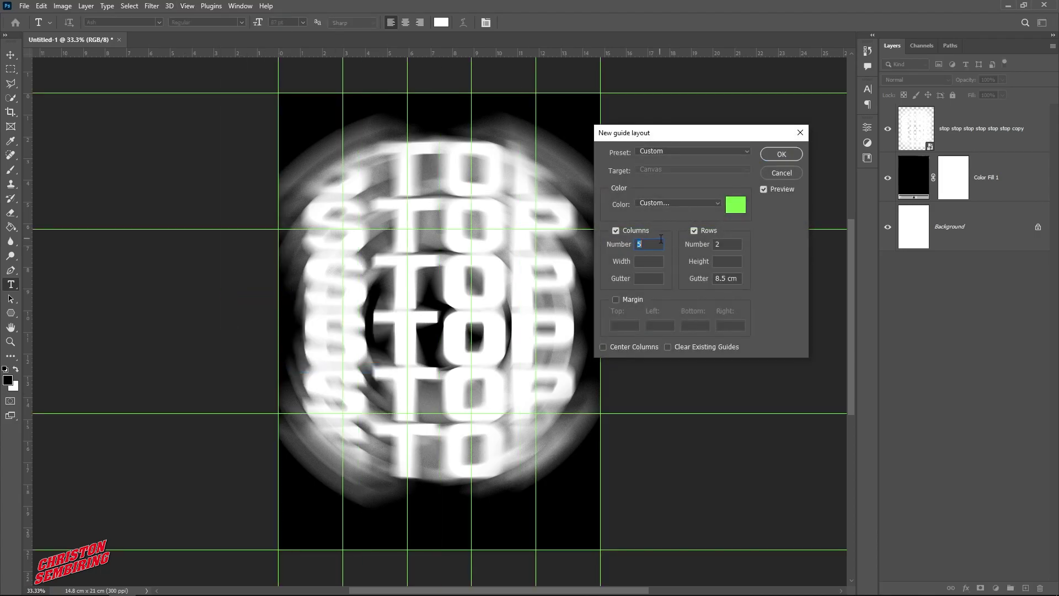
key("Up")
key("Up")
key("Up")
key("Up")
key("Up")
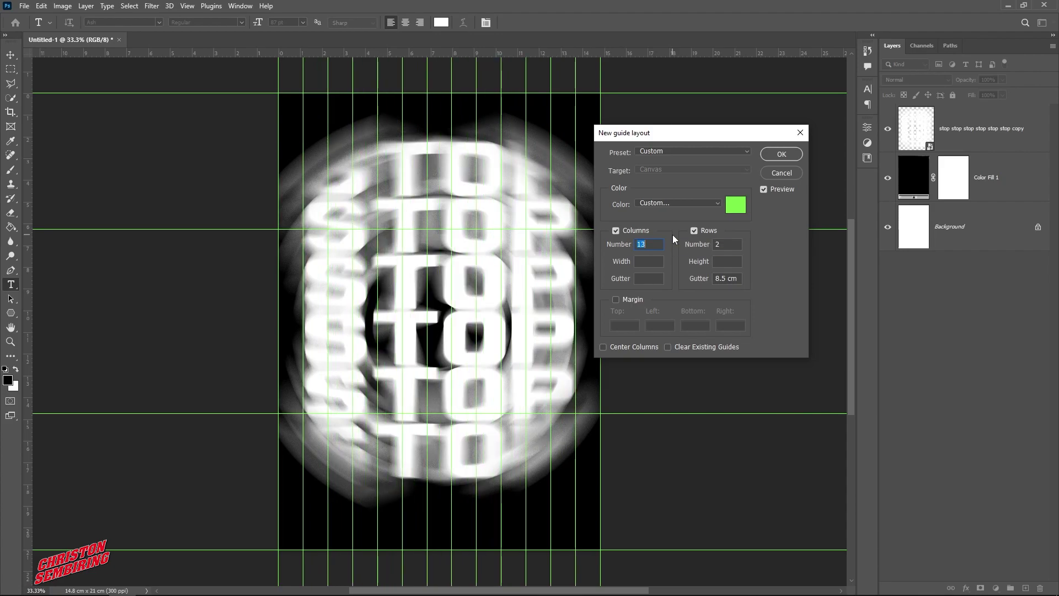
key("Down")
key("Down")
key("Down")
key("Down")
key("Down")
key("Down")
key("Down")
key("Down")
key("Down")
key("Down")
key("Down")
key("Down")
key("Down")
key("Down")
key("Down")
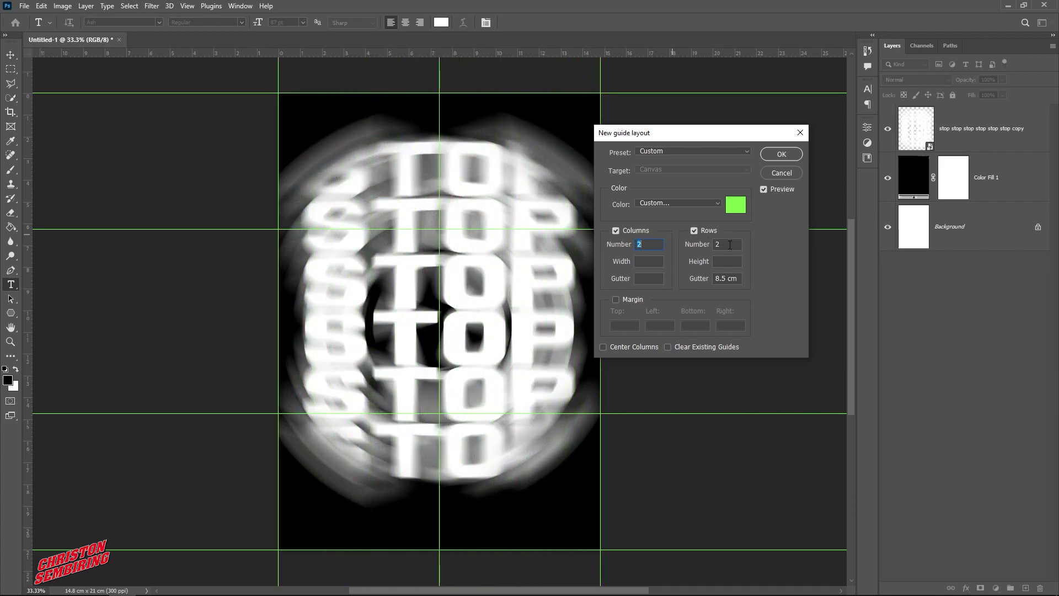
Set the guide layout to 3 rows with a row gutter of 9.5 cm.
key("Up")
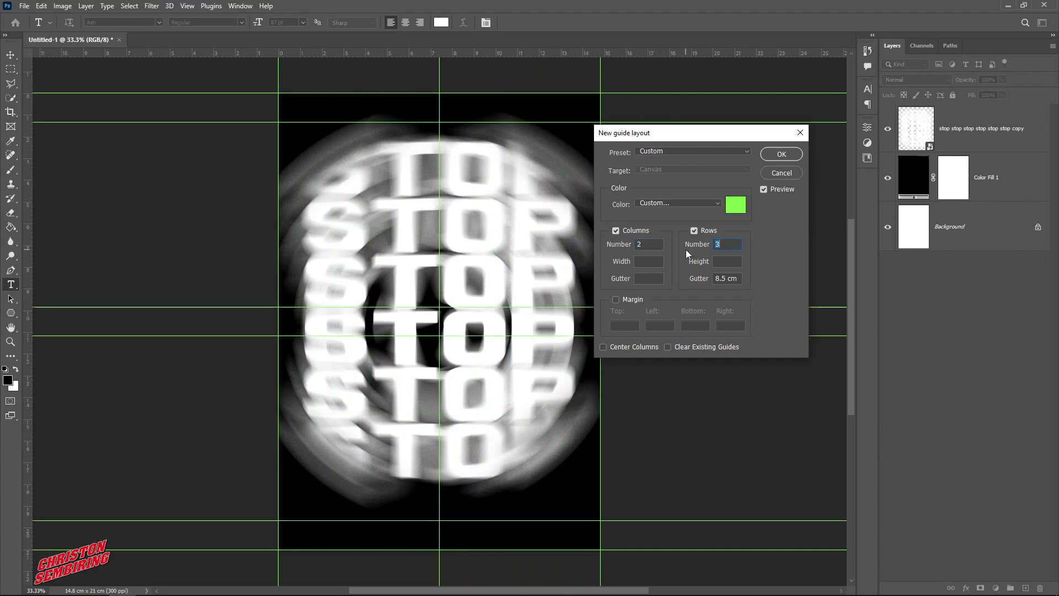
left_click_drag(737, 279, 667, 279)
key("Down")
key("Down")
key("Up")
key("Up")
key("Up")
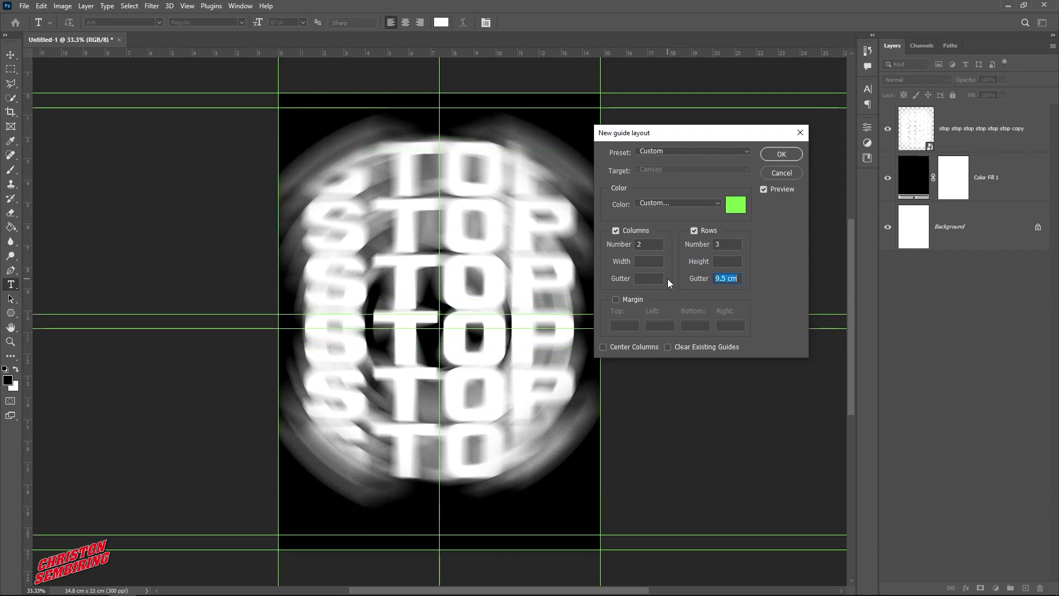
Set the guide layout's column gutter to 14 cm.
left_click(647, 277)
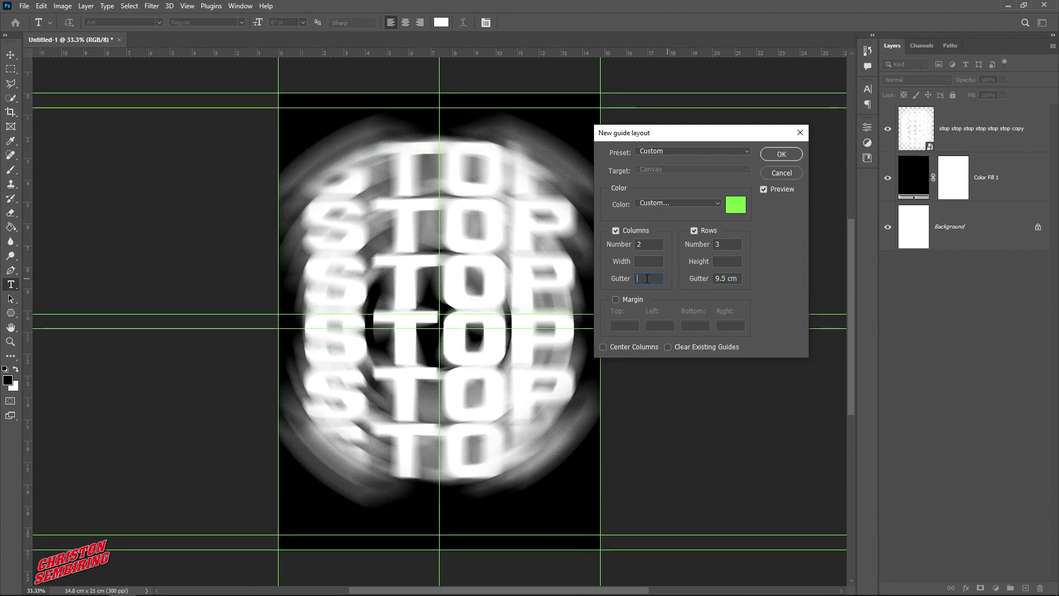
type("9")
key("Up")
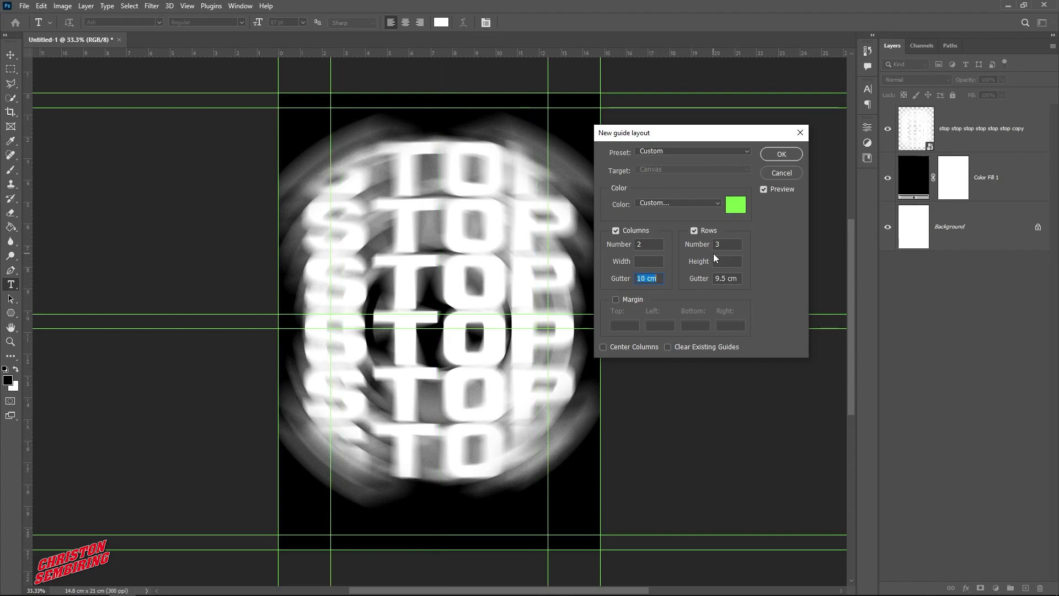
key("Down")
key("Down")
key("Up")
key("Up")
key("Up")
key("Up")
key("Up")
key("Up")
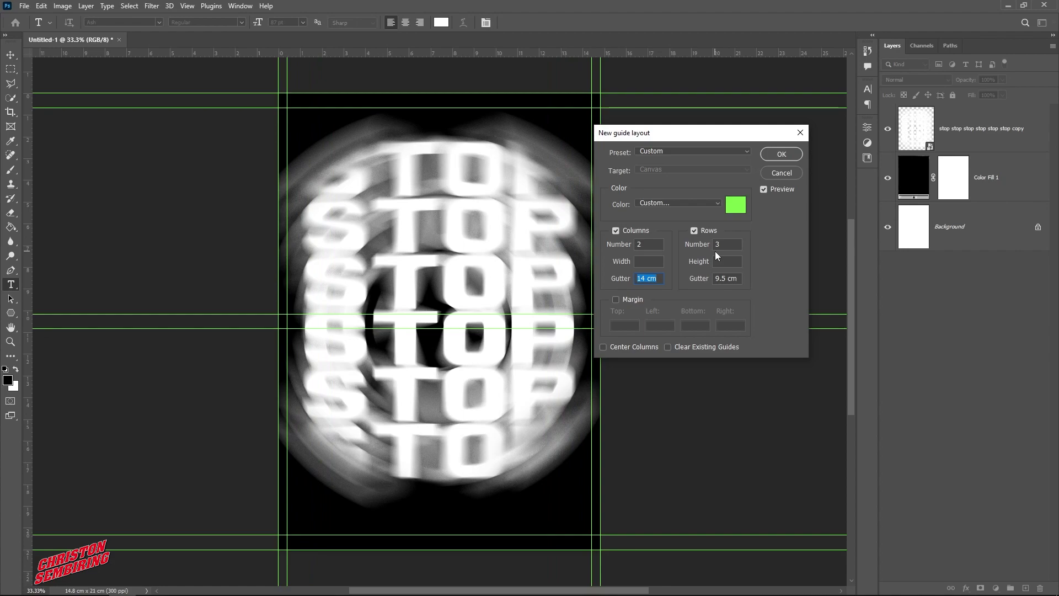
Set the guide layout's row gutter to 9.7 cm and create the guides.
left_click(724, 278)
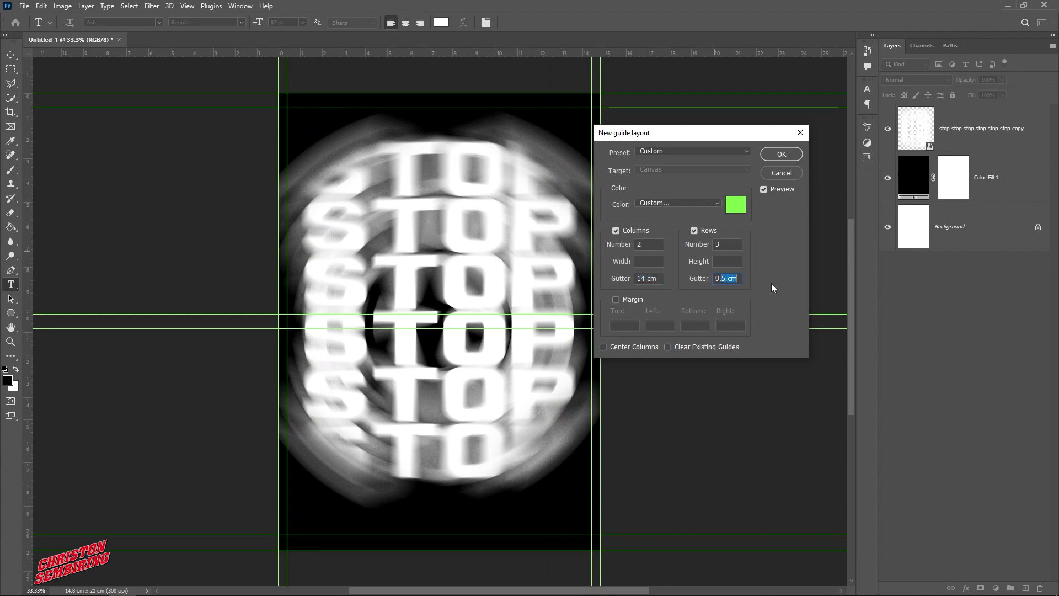
type("9.7")
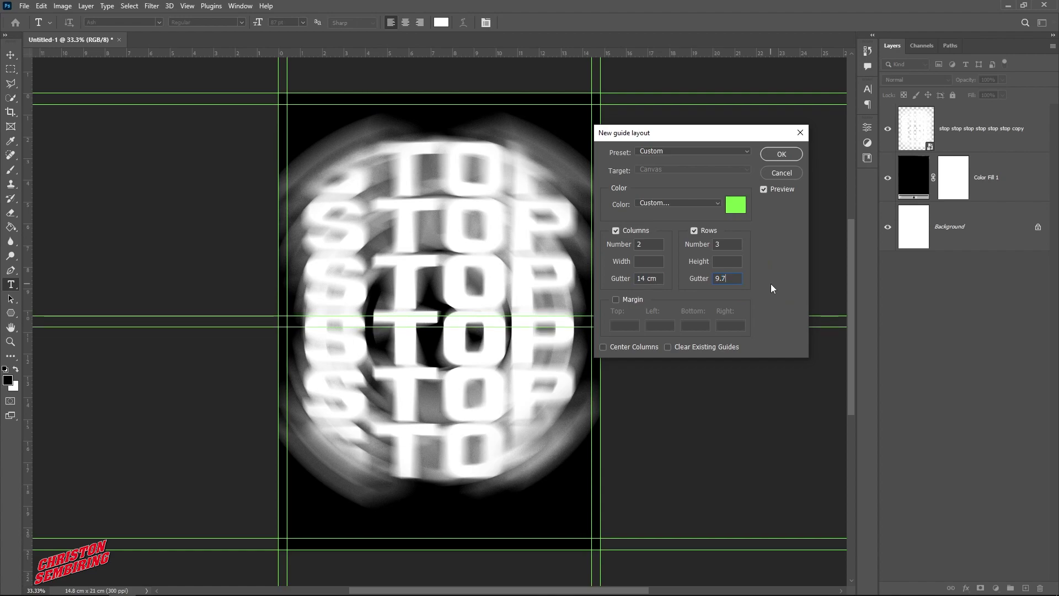
left_click(782, 155)
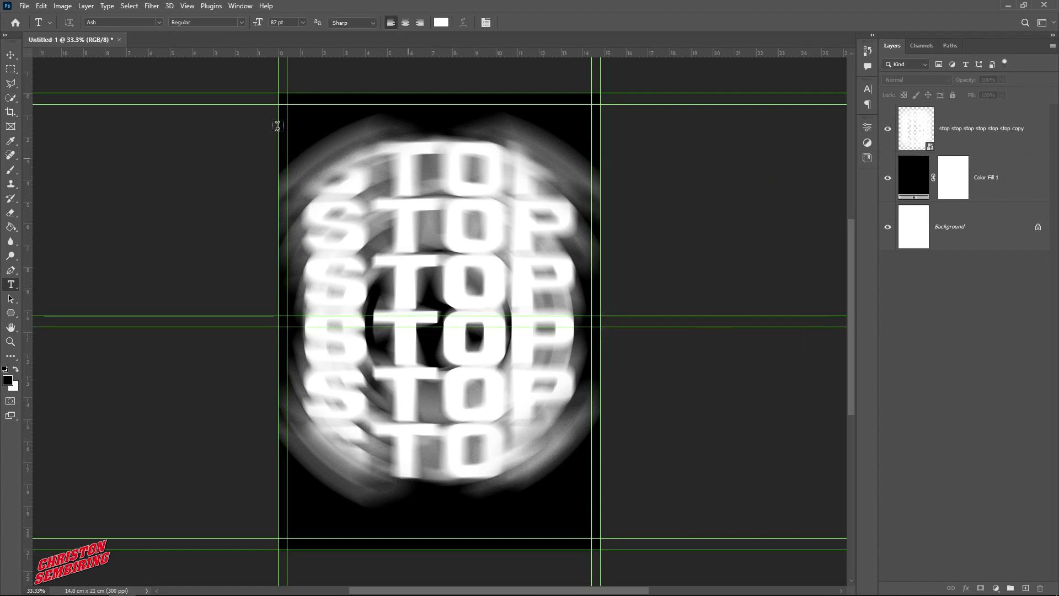
Lock the guides on the canvas.
left_click(188, 6)
mouse_move(260, 298)
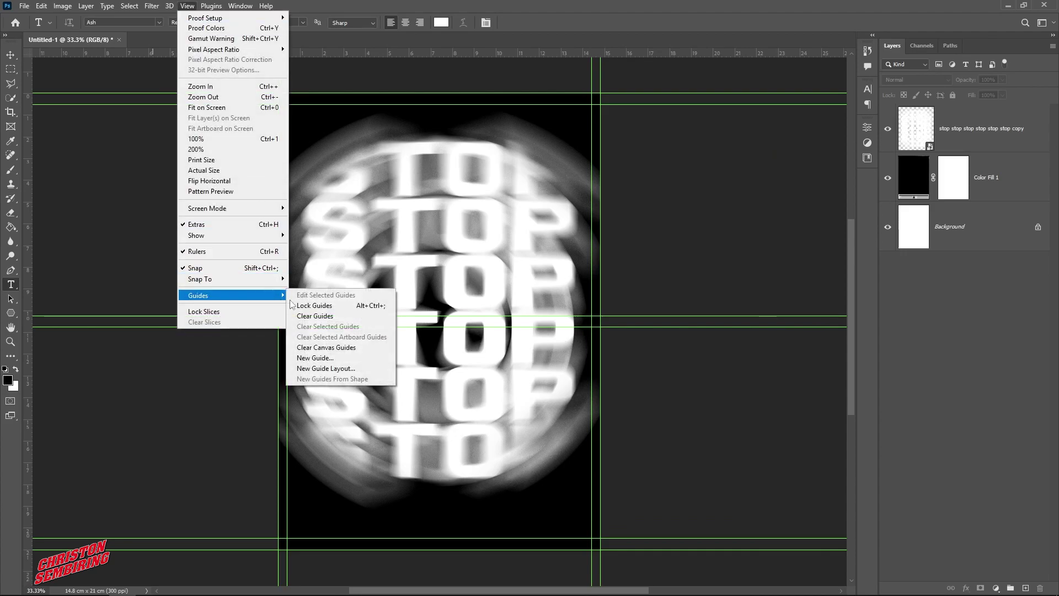
left_click(315, 304)
left_click(11, 55)
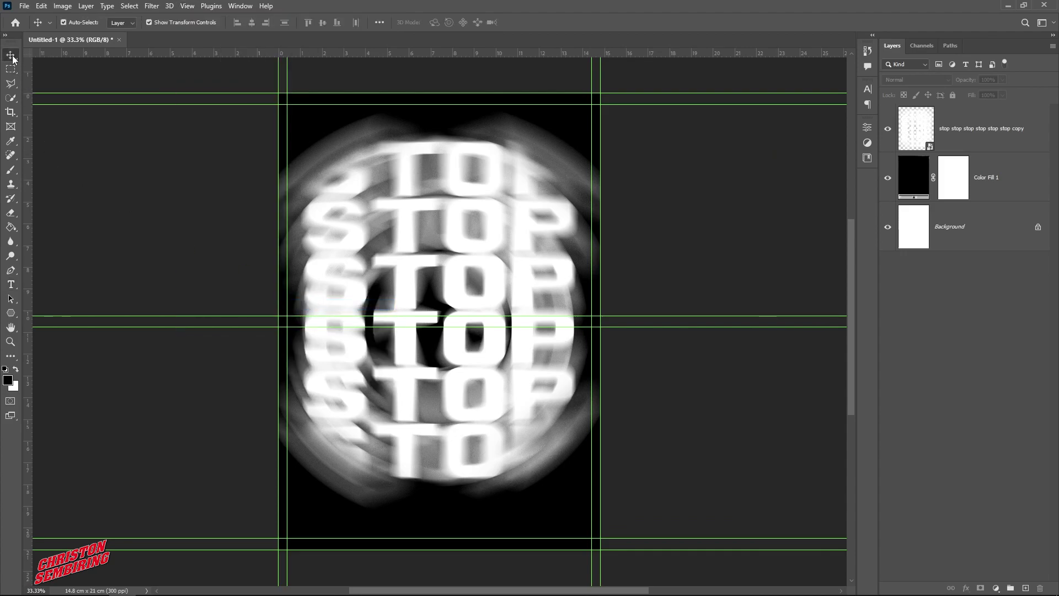
Draw a small paragraph text box in the poster's lower-left corner against the inner guide, with 8 pt text and Auto leading.
left_click(10, 285)
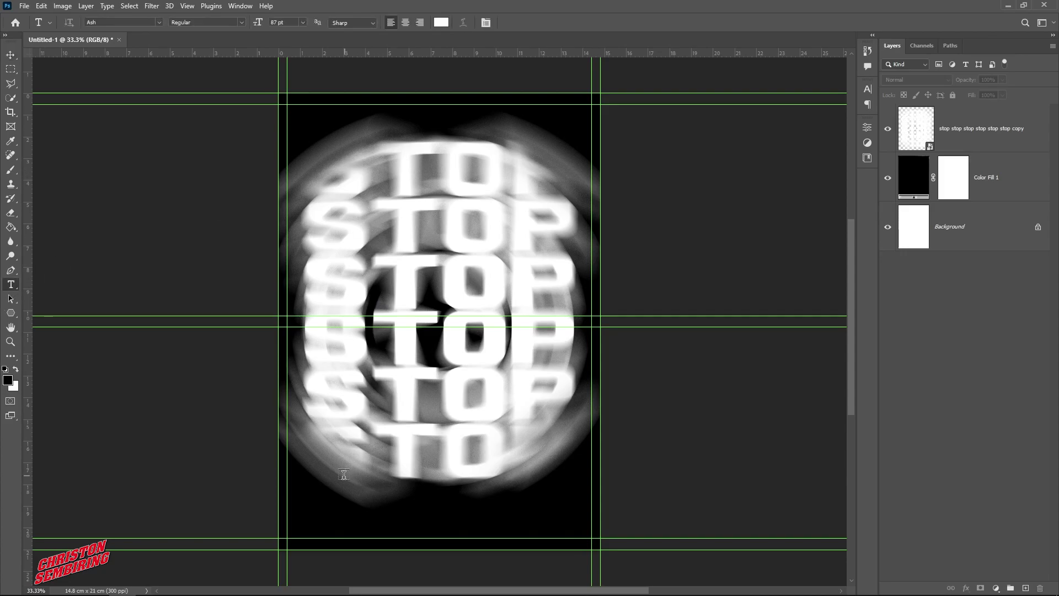
left_click_drag(287, 501, 378, 531)
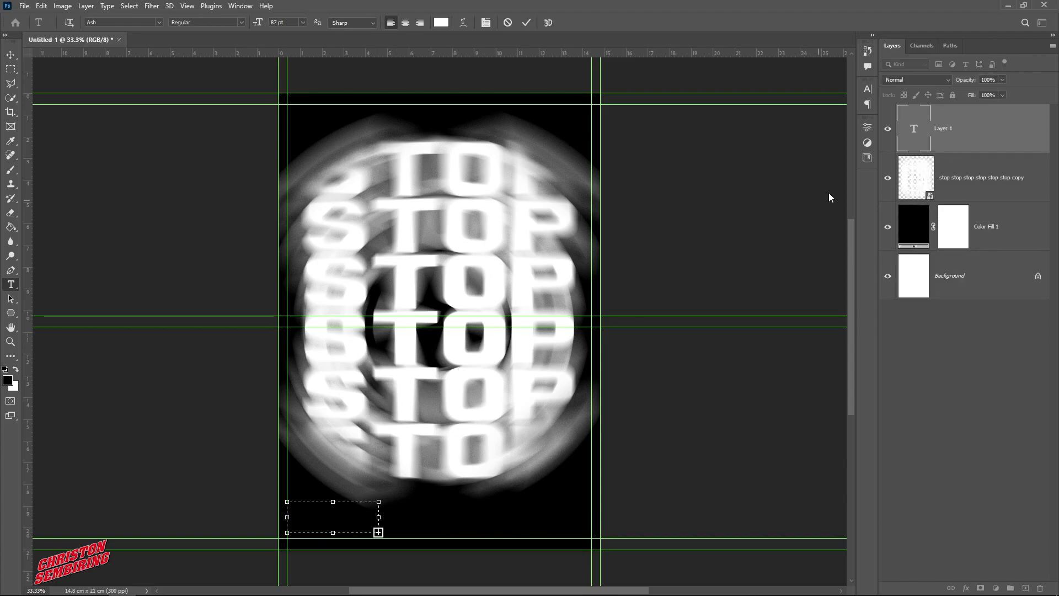
left_click(867, 89)
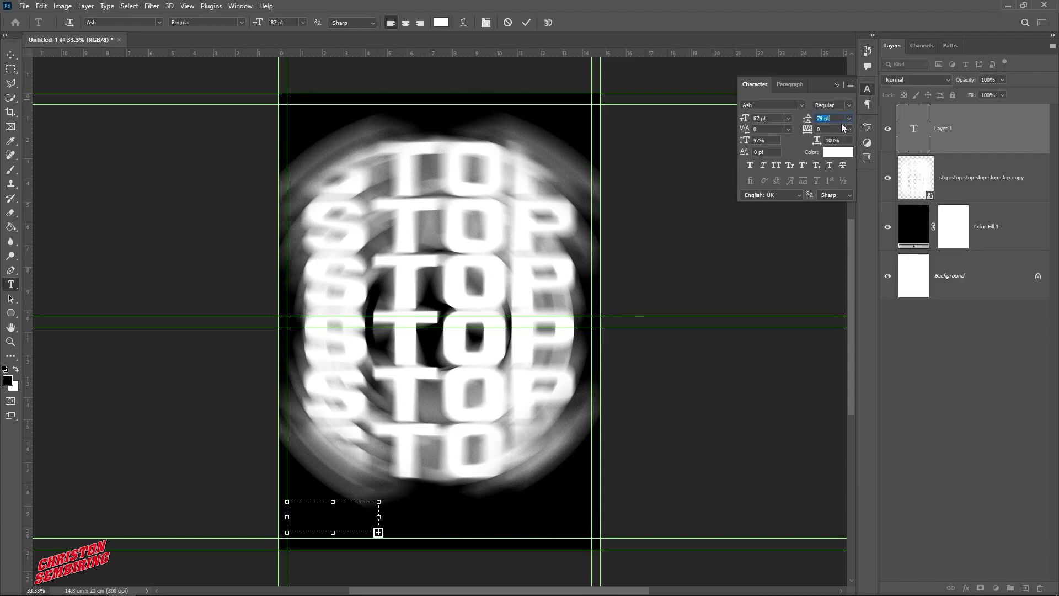
left_click(788, 119)
left_click(781, 151)
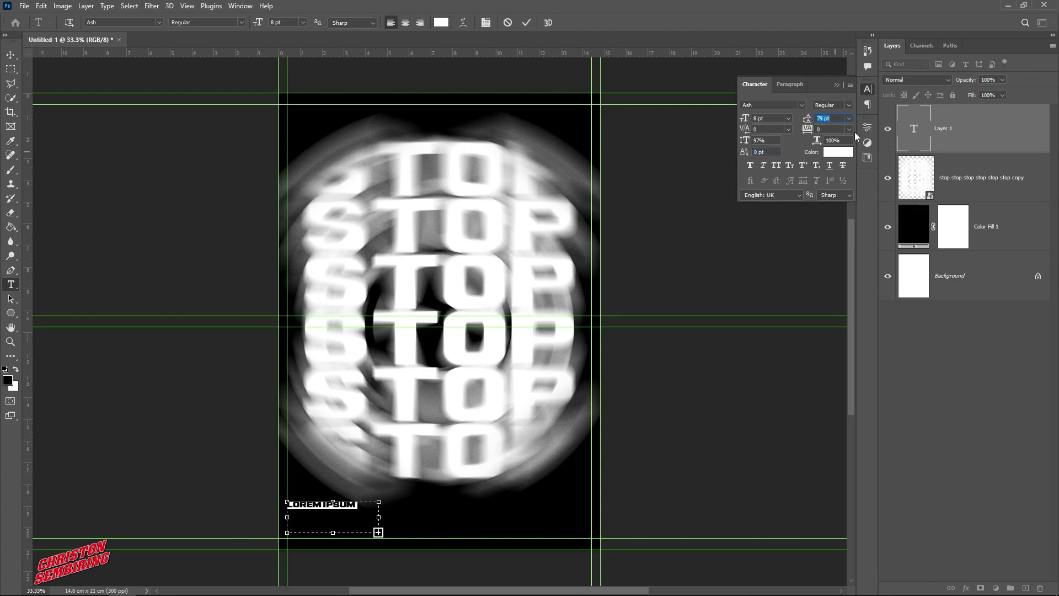
left_click(849, 118)
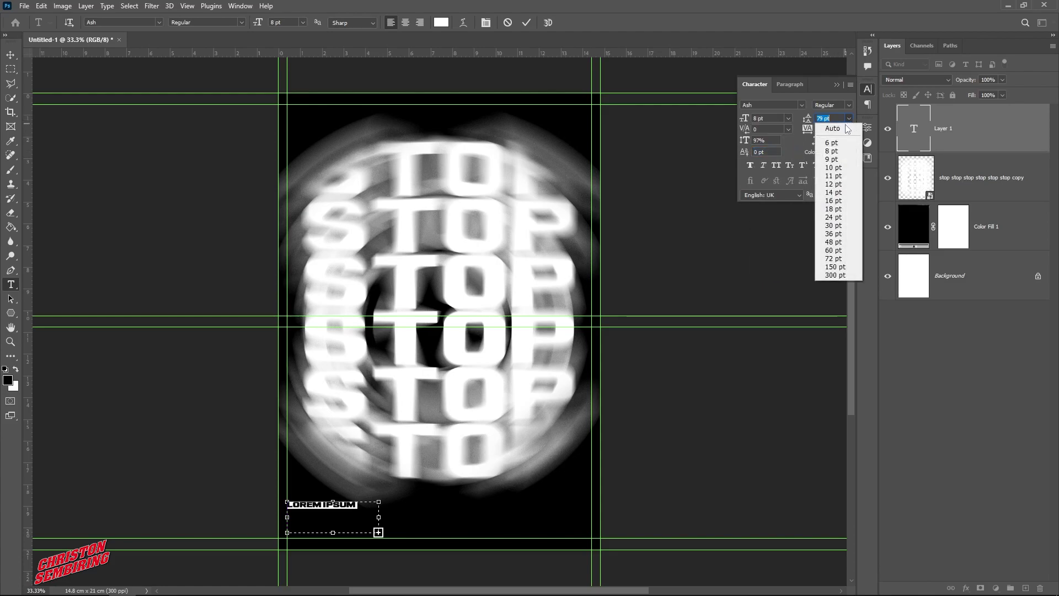
left_click(844, 129)
Set the lorem ipsum paragraph's font to Arial Regular and commit the text.
left_click(802, 105)
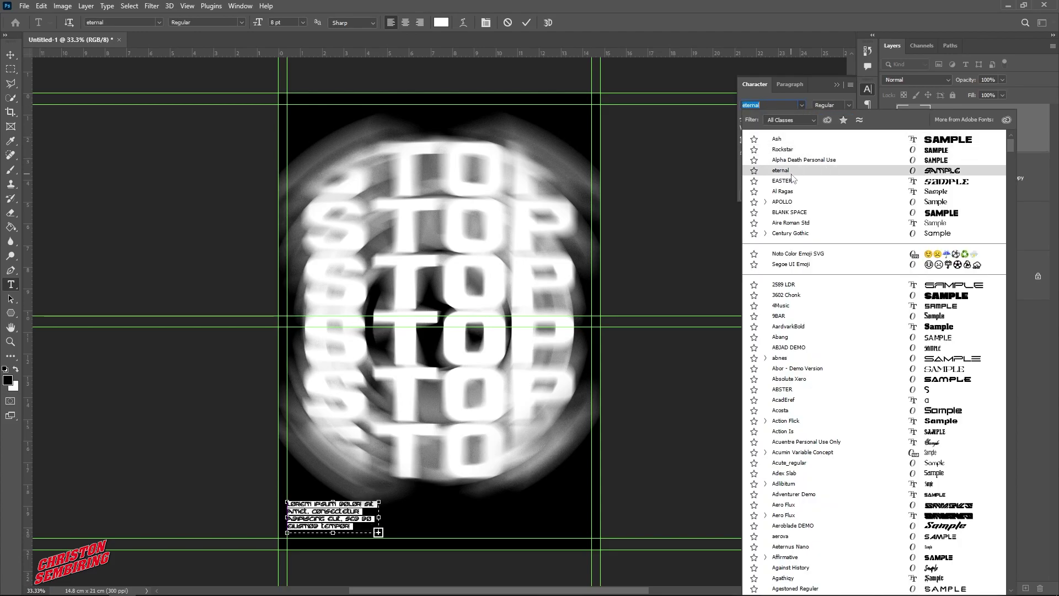
left_click(793, 201)
left_click(786, 105)
type("arial")
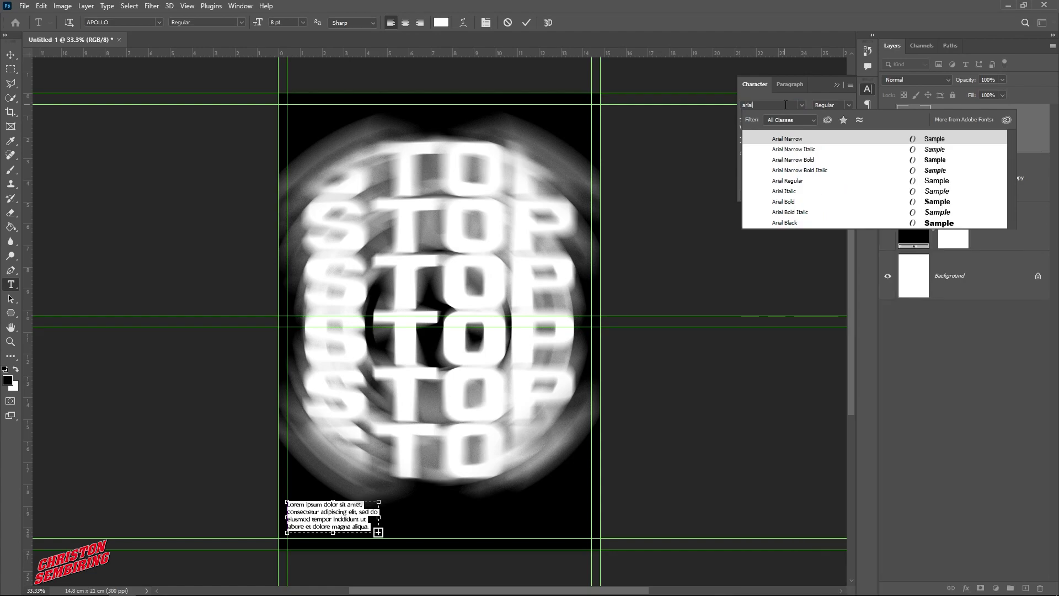
key("Return")
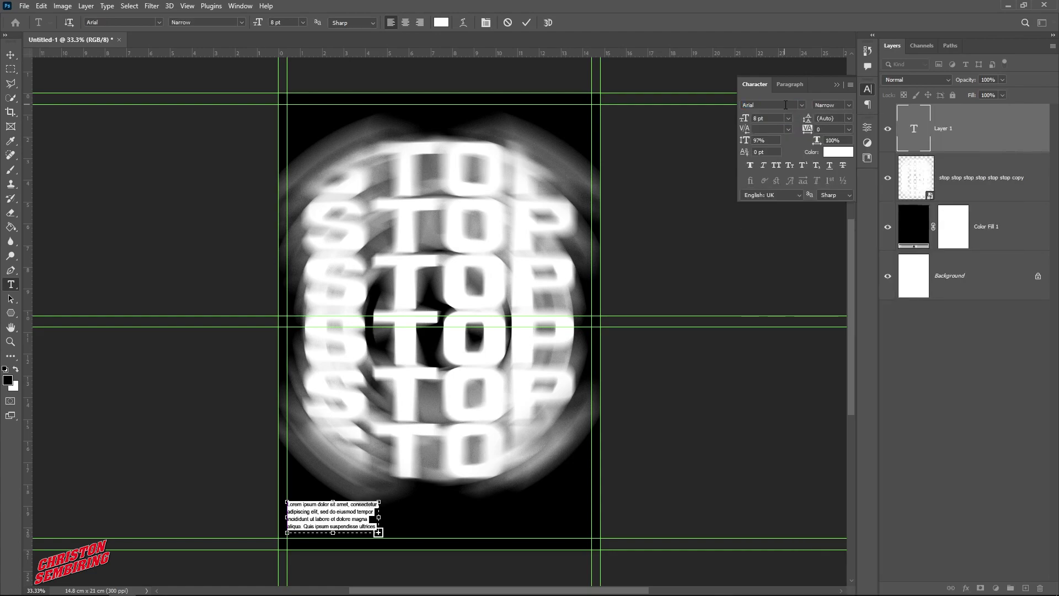
left_click(850, 104)
left_click(831, 146)
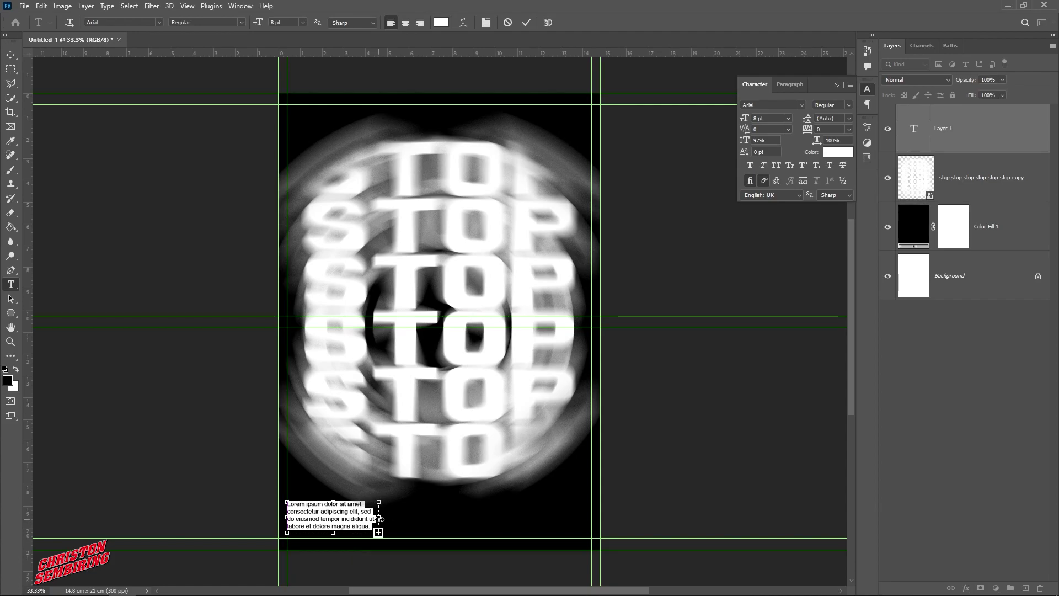
left_click(10, 55)
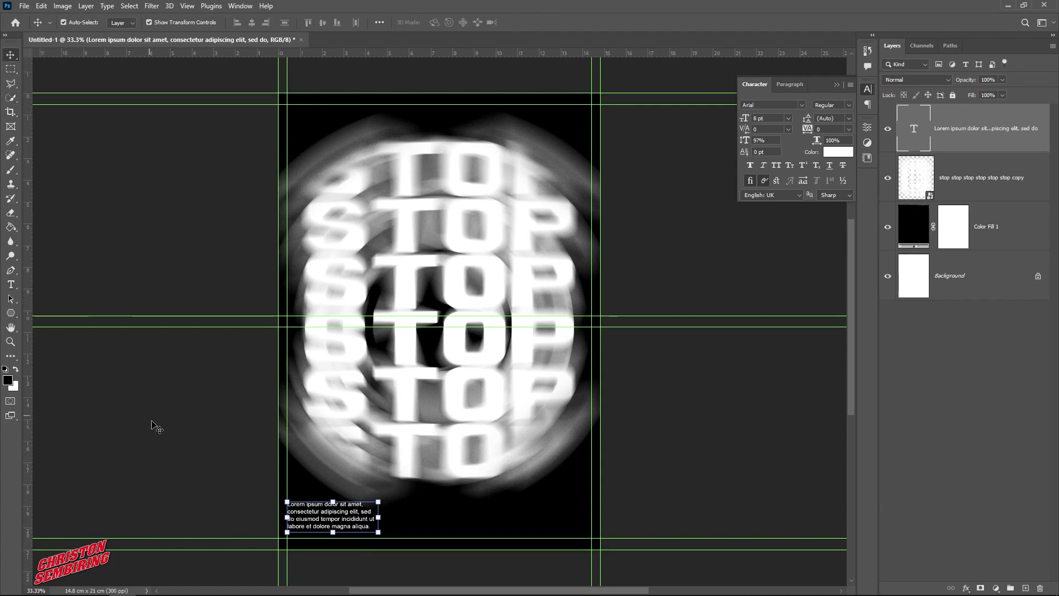
left_click(151, 421)
Duplicate the lorem ipsum paragraph horizontally, placing the copy to the right of the original at the same height.
left_click(405, 462, "ctrl")
left_click_drag(391, 469, 409, 245)
left_click_drag(342, 320, 342, 324)
left_click_drag(342, 330, 499, 323)
left_click(105, 296)
left_click(342, 323)
left_click(509, 387)
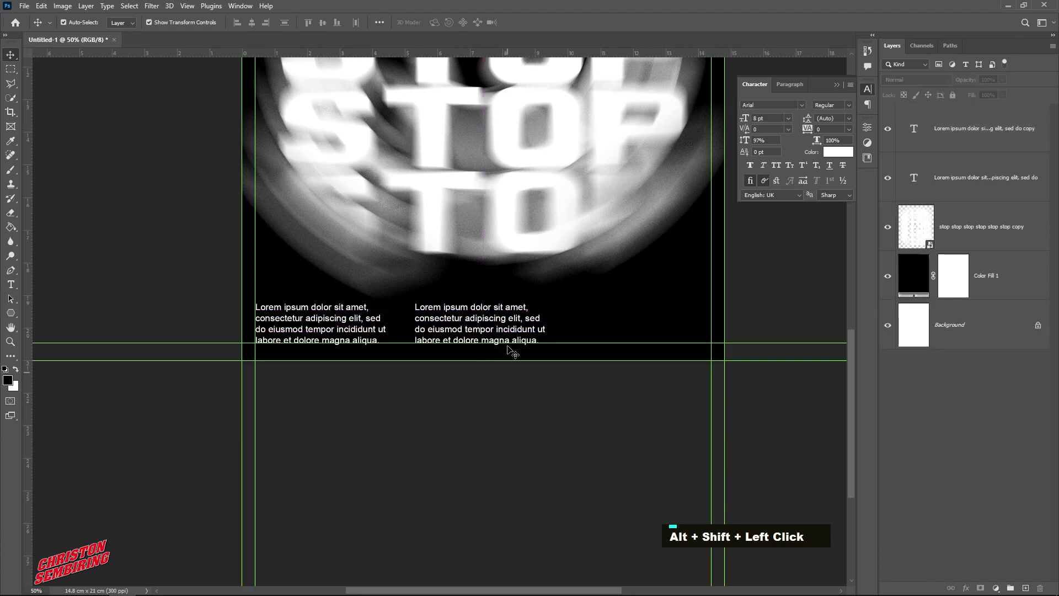
Set the font size of both lorem ipsum paragraphs to 7 pt.
left_click(483, 319)
left_click(350, 322, "shift")
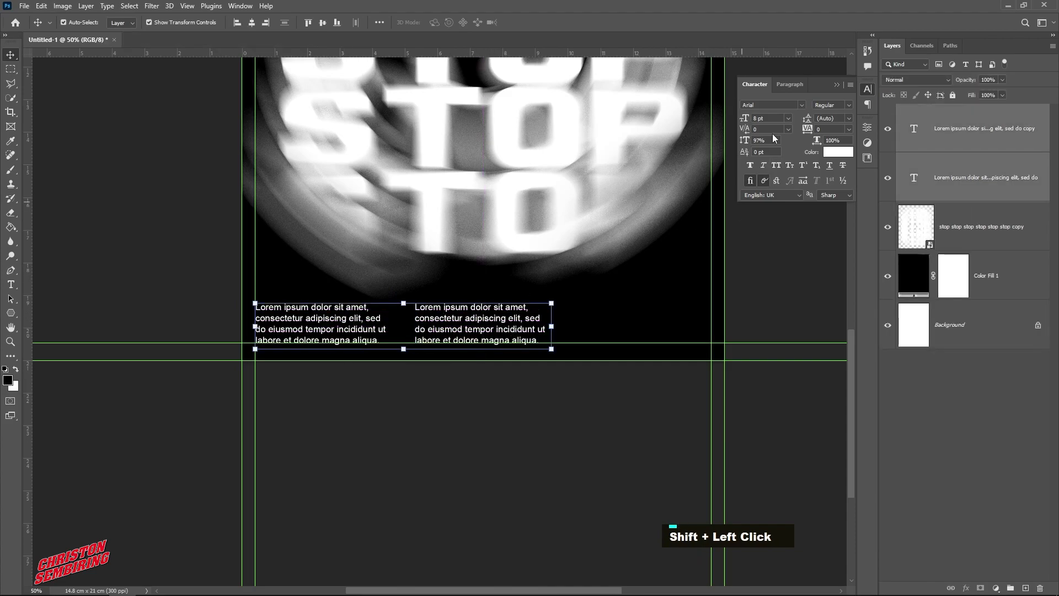
left_click_drag(766, 118, 711, 119)
type("7")
key("Return")
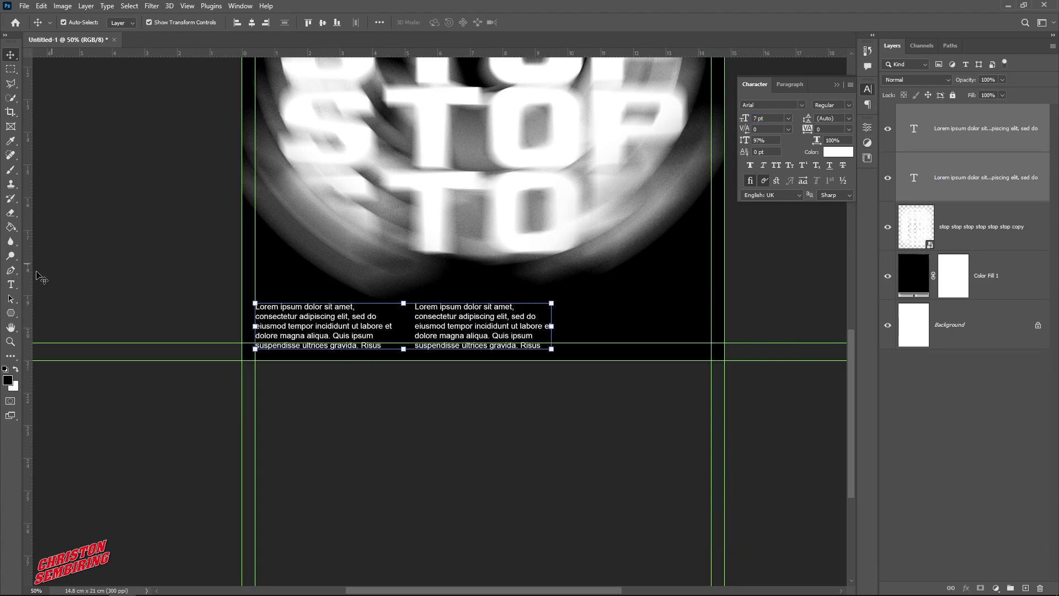
Raise both small paragraphs to rest on the lower inner guide and align their top edges.
left_click(11, 284)
left_click(305, 336)
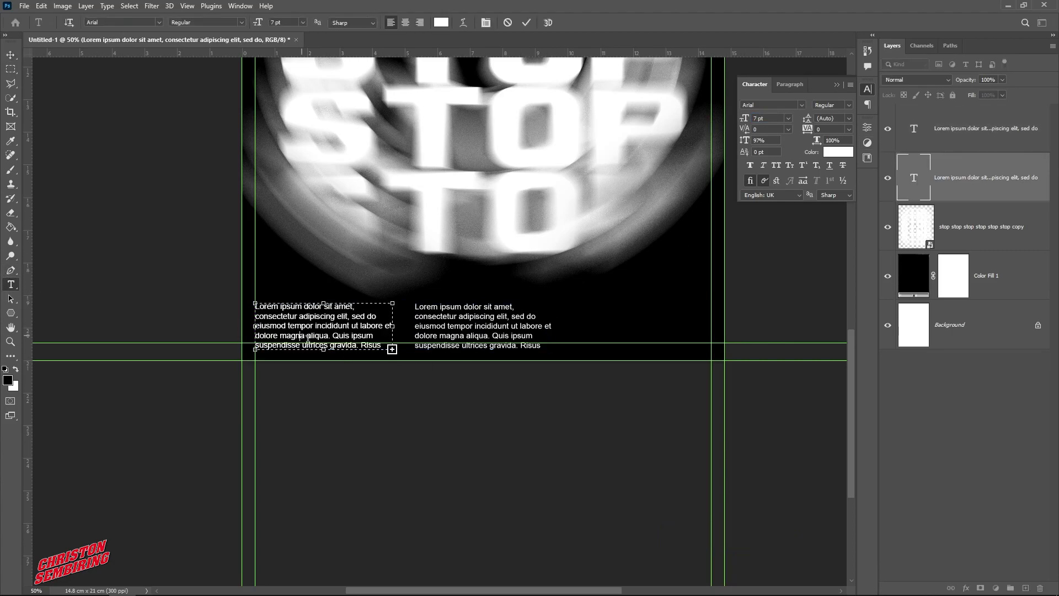
left_click(11, 55)
left_click_drag(315, 323, 316, 317)
left_click_drag(468, 330, 468, 325)
left_click(344, 331, "shift")
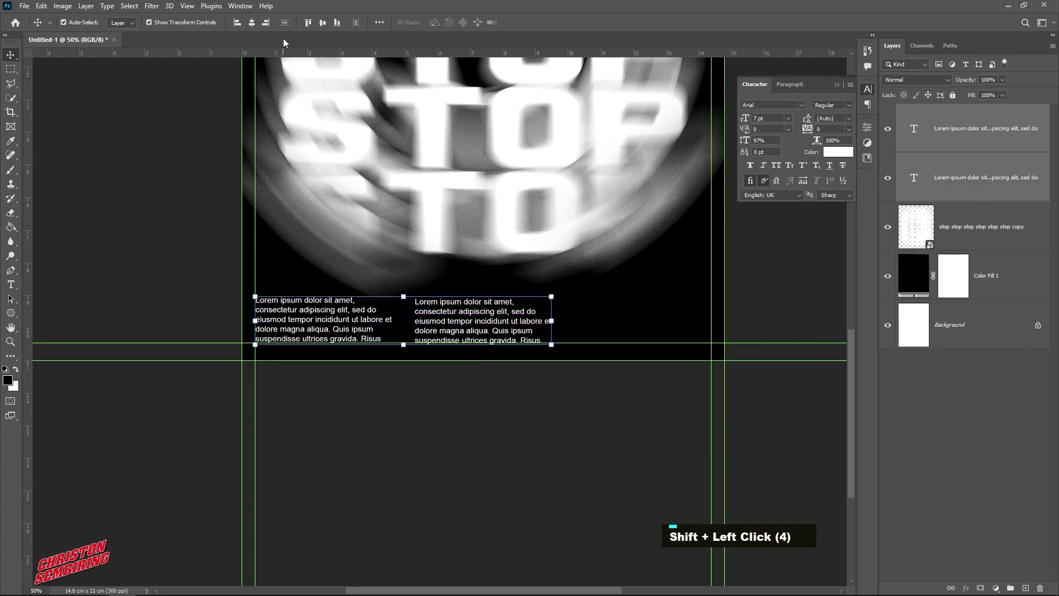
left_click(308, 23)
left_click(165, 275)
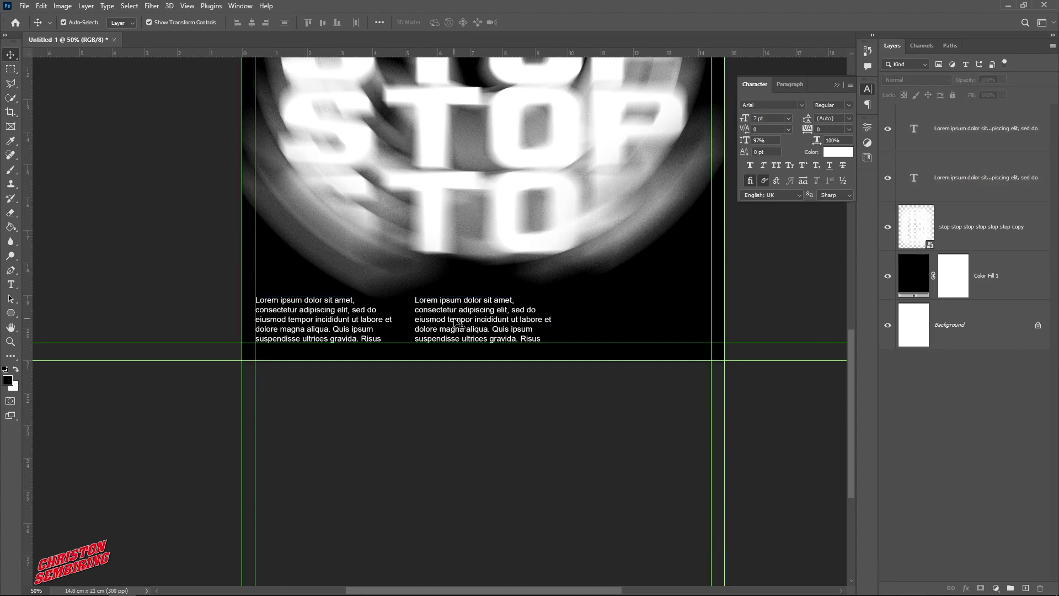
Replace the second paragraph's text with "suspendisse ultrices gravida. Risus commodo viverra maecenas accumsan lacus vel facilisis.", breaking the line before "Risus".
left_click(456, 324)
left_click(10, 284)
left_click(542, 338)
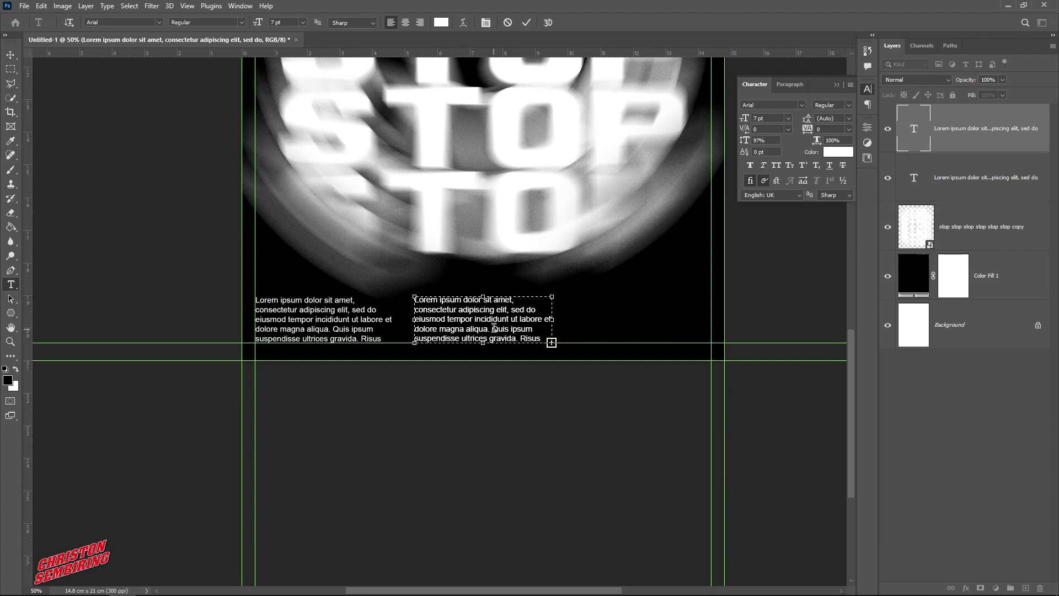
key("ctrl+a")
key("ctrl+v")
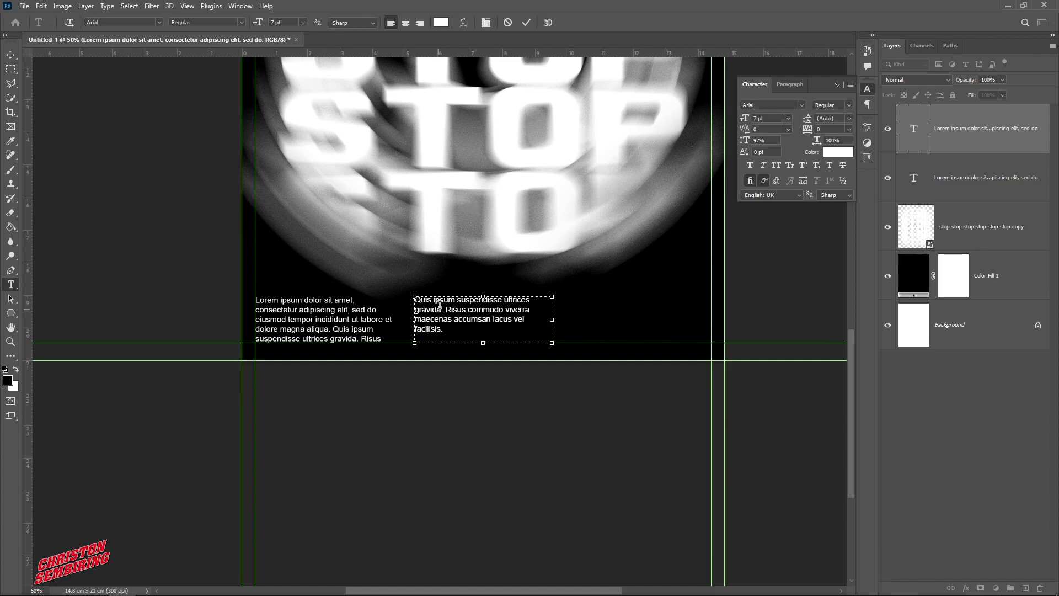
left_click_drag(456, 301, 390, 306)
key("BackSpace")
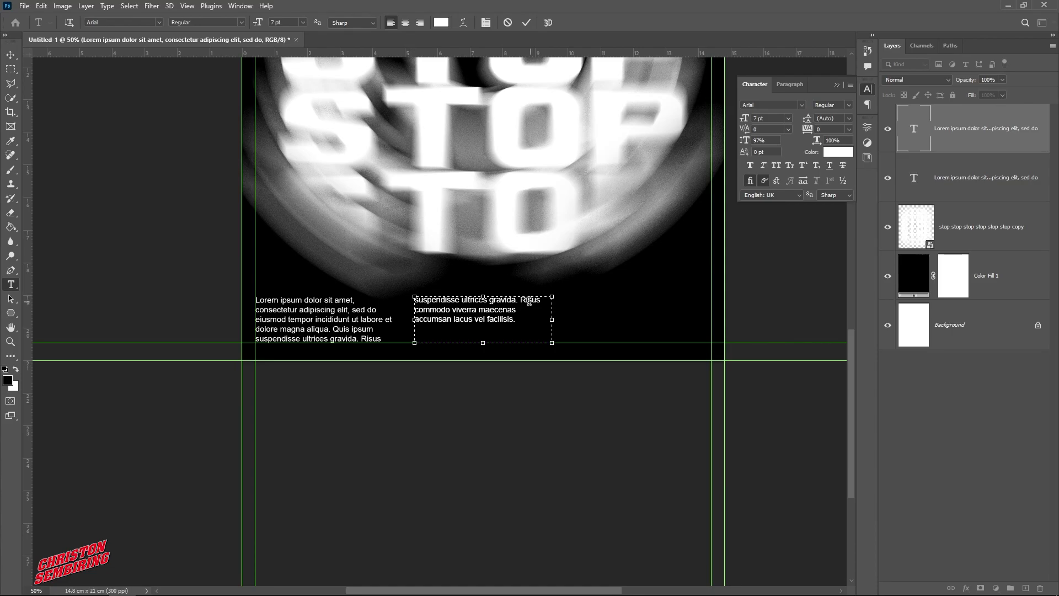
key("Return")
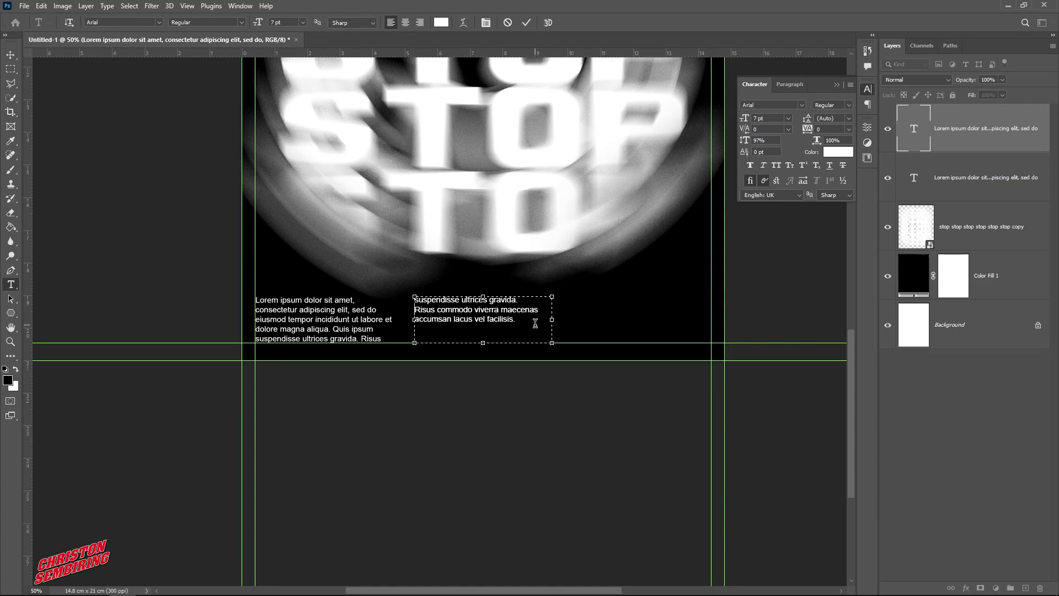
Duplicate the "suspendisse ultrices gravida" paragraph horizontally, placing the copy as a third column at the same height.
left_click(10, 54)
left_click(472, 326)
left_click(454, 316)
left_click_drag(446, 309, 588, 313)
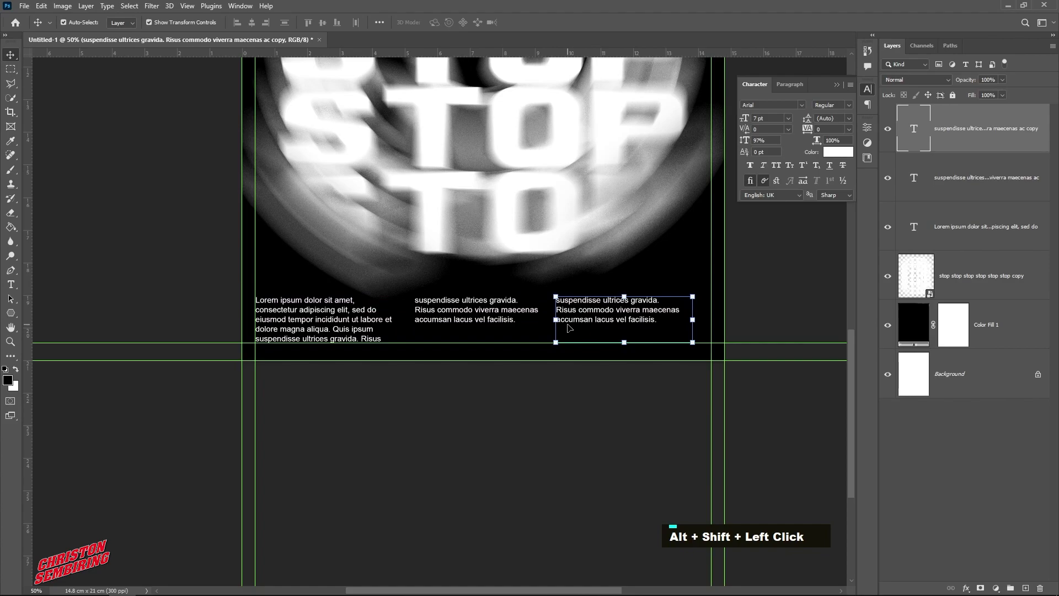
Widen the third paragraph's text box to the right inner guide and extend its left edge slightly toward the middle paragraph.
left_click(613, 320)
left_click(11, 285)
left_click(662, 318)
left_click_drag(695, 321, 713, 320)
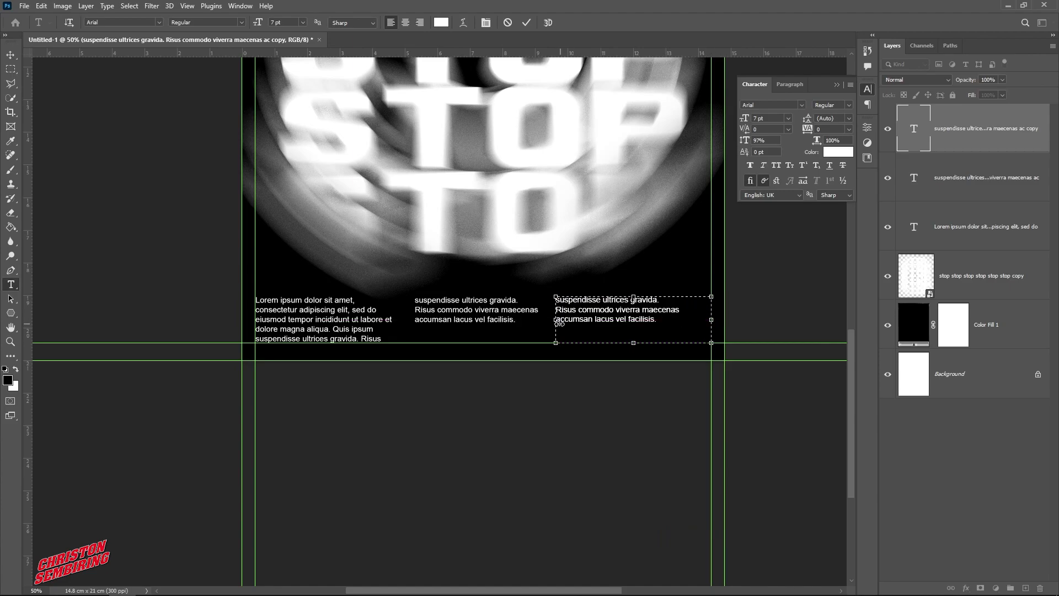
left_click_drag(558, 323, 547, 325)
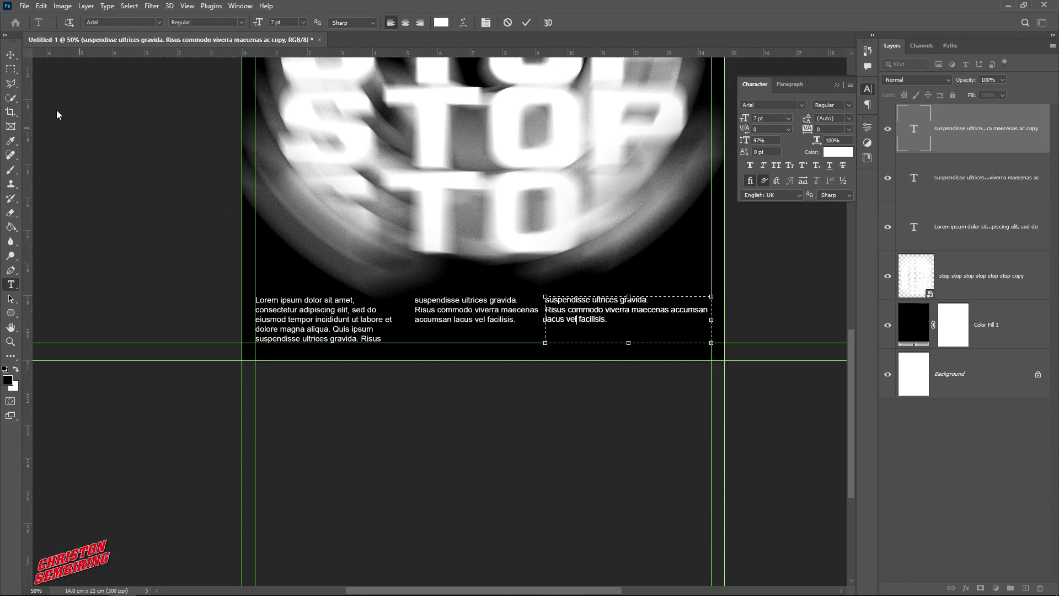
left_click(11, 56)
Shift the middle bottom paragraph slightly left to even out the spacing between the three columns.
left_click(463, 404)
left_click(465, 313)
left_click_drag(484, 312, 477, 312)
left_click(527, 404)
Draw a small 7 pt lorem ipsum paragraph text box centred near the poster's top edge.
double_click(506, 261, "ctrl+alt")
left_click_drag(531, 194, 535, 417)
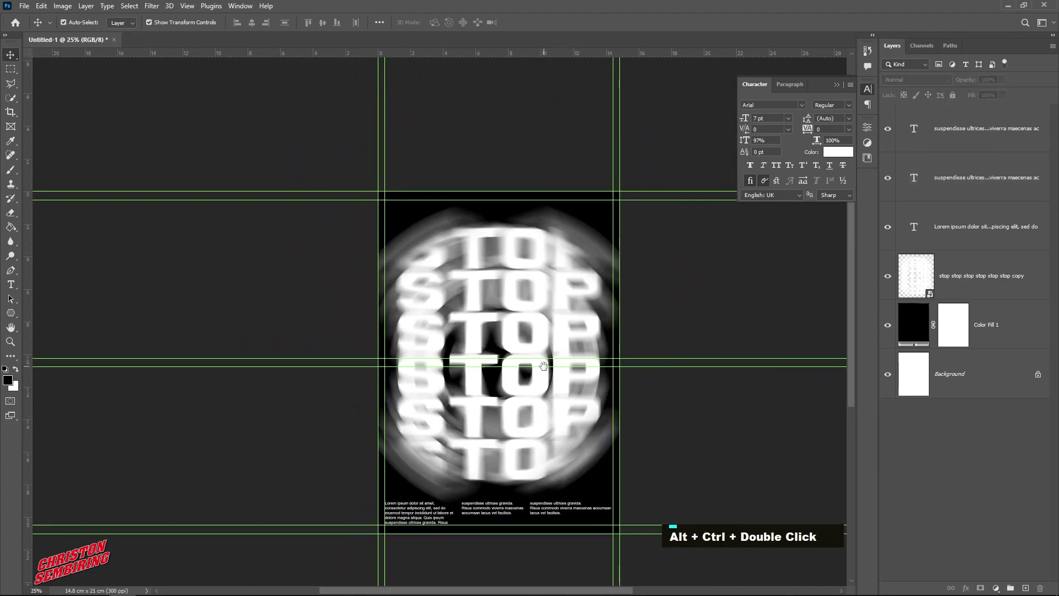
left_click(525, 332, "ctrl")
left_click_drag(513, 286, 513, 307)
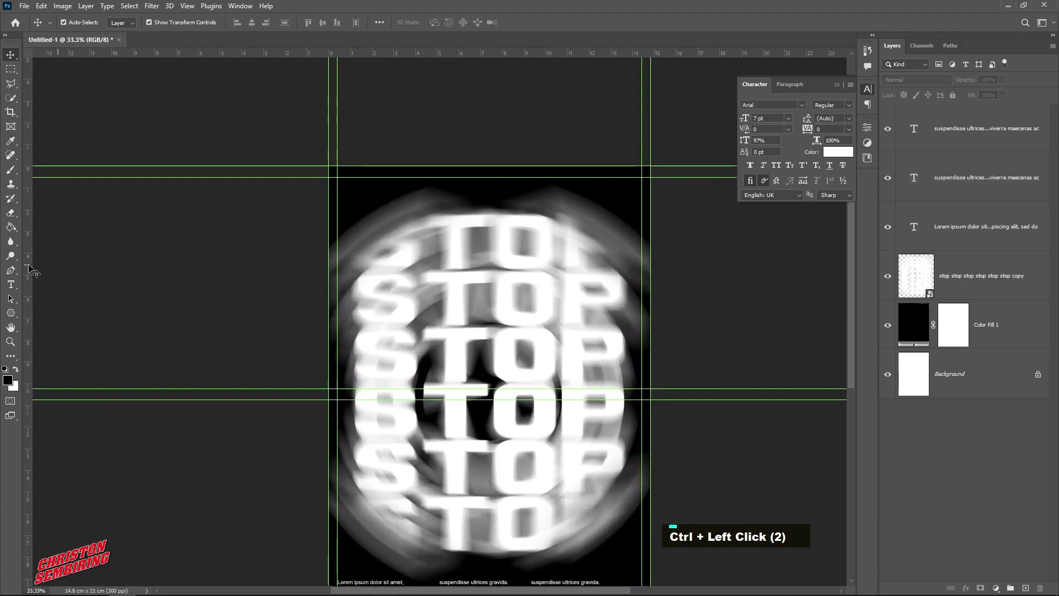
left_click(11, 285)
left_click_drag(452, 183, 530, 205)
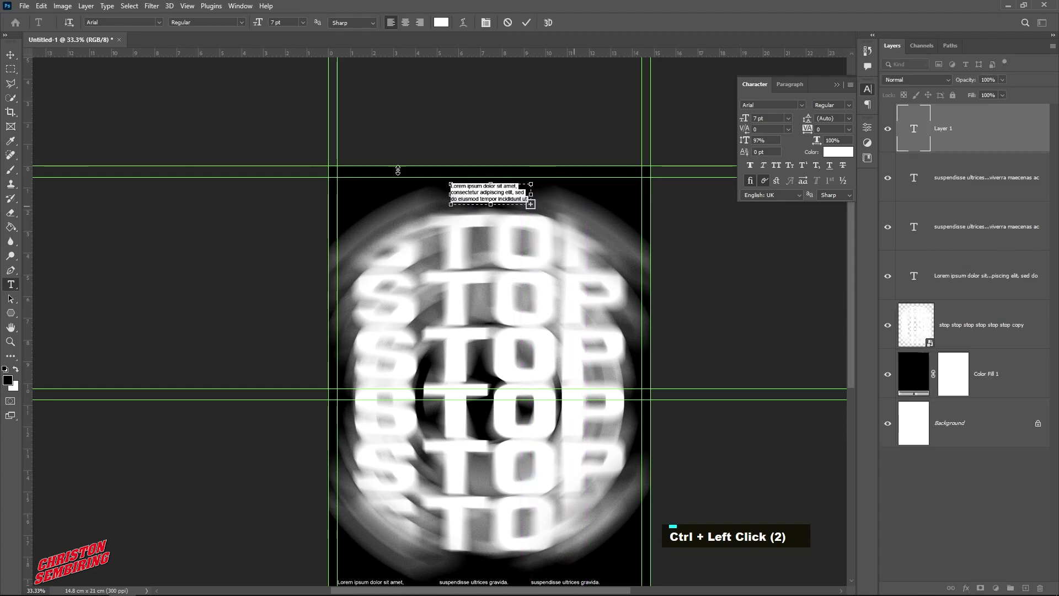
left_click(10, 55)
left_click(340, 127)
Move the top paragraph up against the upper inner guide and duplicate it to the right at the same height.
double_click(510, 187, "ctrl")
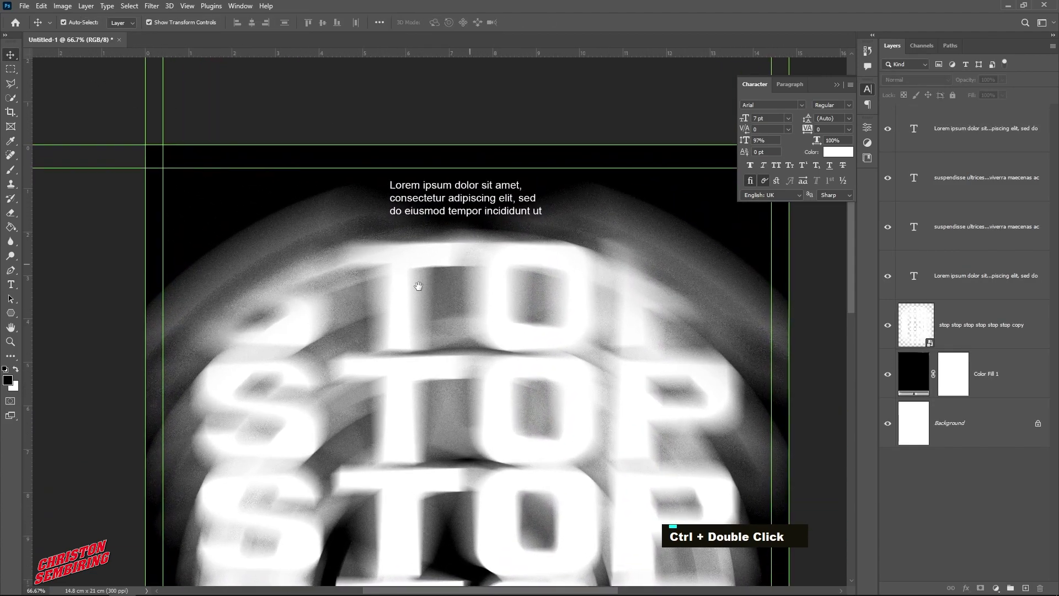
left_click_drag(444, 275, 396, 297)
left_click_drag(417, 239, 573, 230)
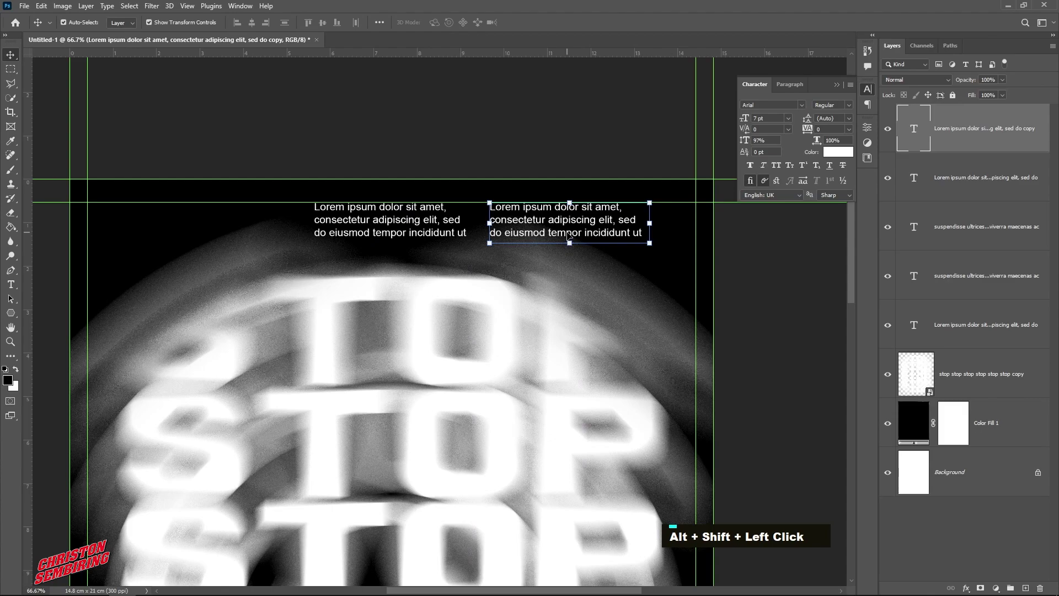
Resize the top copy's text box to one line, about 4.74 cm wide and 0.47 cm high, reaching the right inner guide.
double_click(568, 236)
left_click_drag(654, 222, 697, 222)
left_click_drag(594, 243, 593, 221)
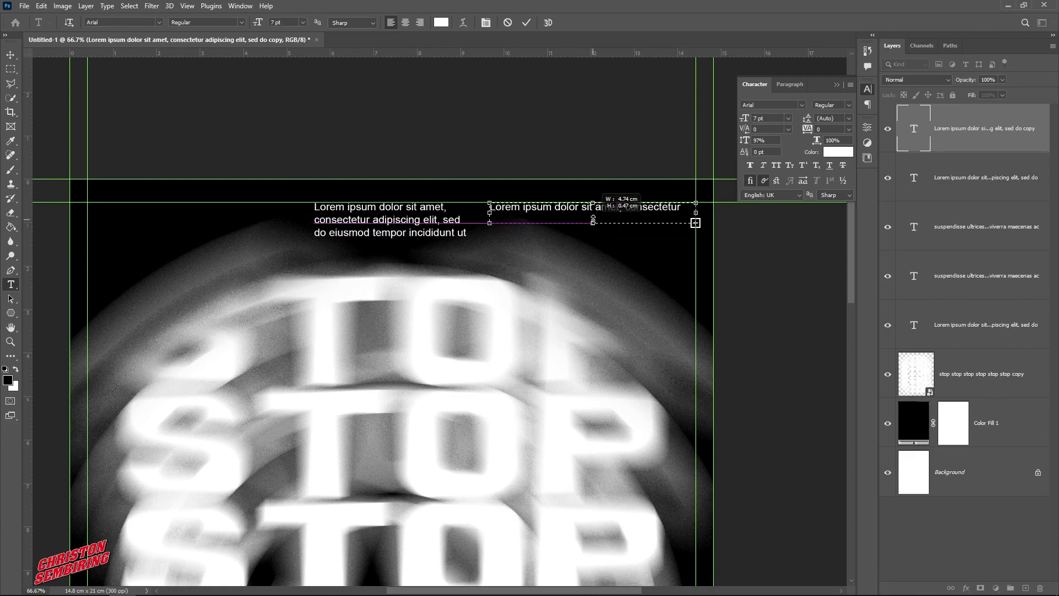
left_click(10, 54)
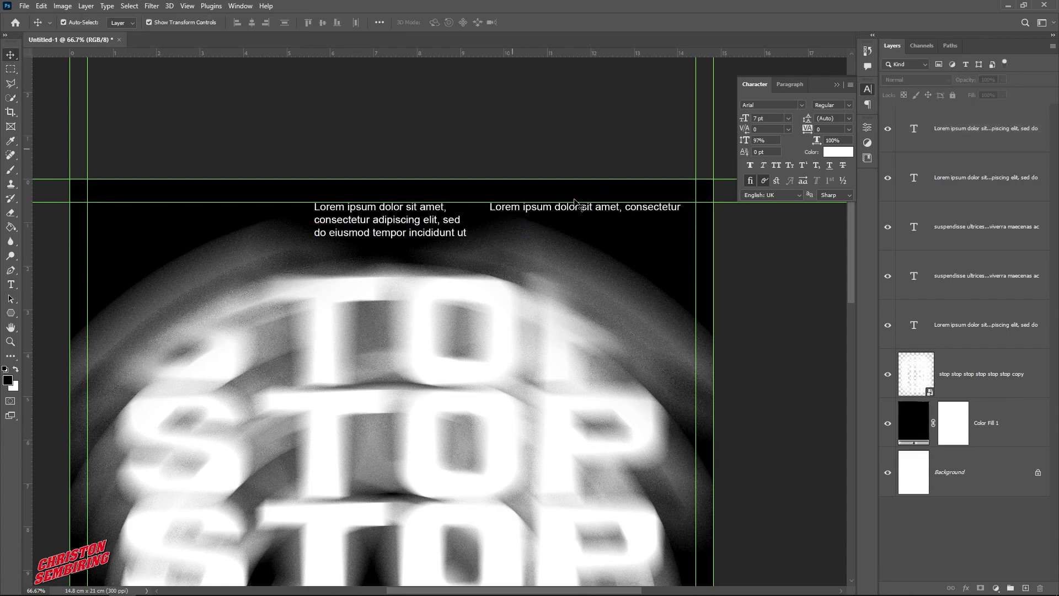
Move the one-line top paragraph right until its text ends at the right inner guide.
left_click(605, 208, "ctrl")
left_click_drag(605, 208, 621, 208)
left_click(520, 138, "ctrl")
Shorten the original top paragraph's text box to two lines and widen it to the start of the one-line paragraph.
left_click(495, 227, "ctrl+alt")
left_click(494, 227, "ctrl+alt")
left_click(459, 224, "ctrl")
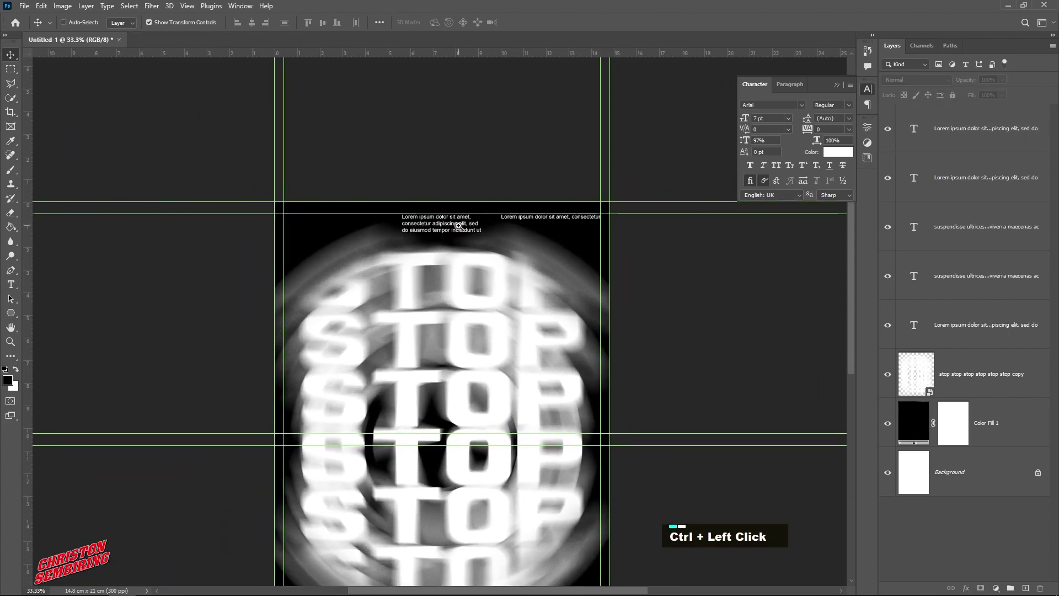
left_click(459, 224, "ctrl")
left_click(450, 221)
left_click(11, 284)
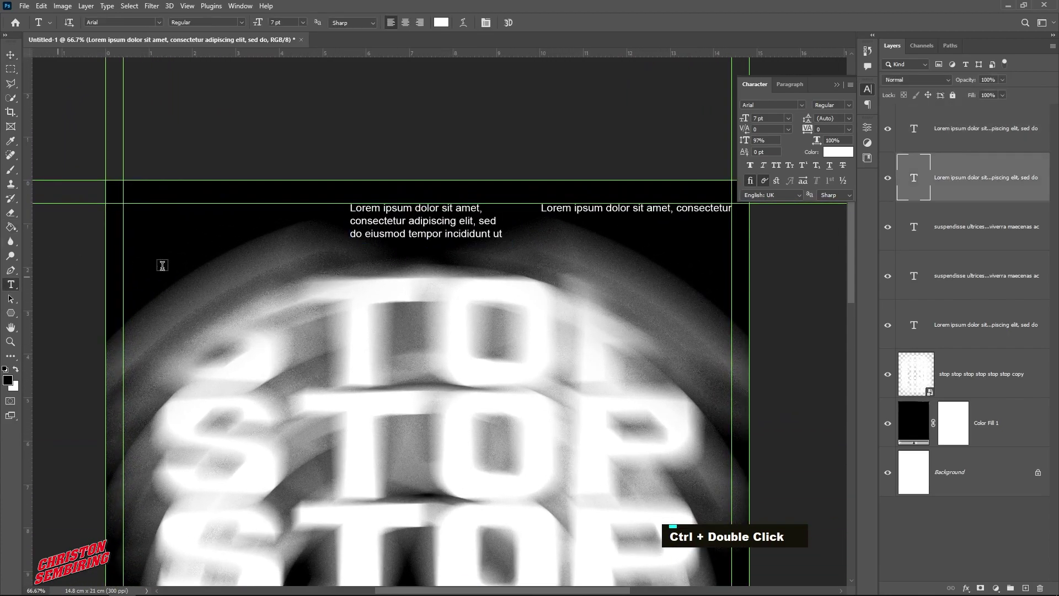
double_click(449, 232, "ctrl")
left_click_drag(430, 244, 432, 233)
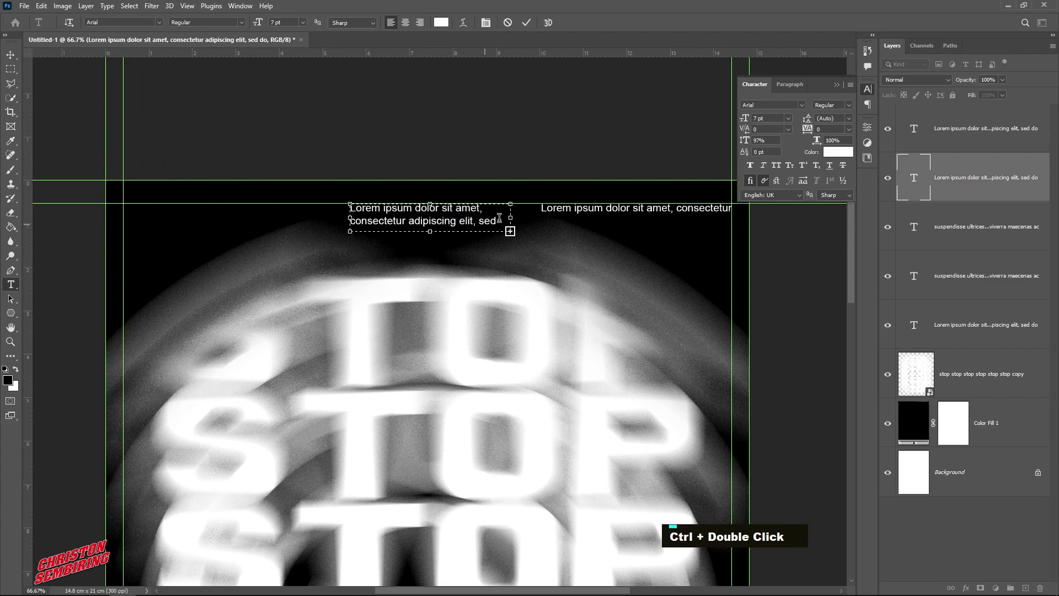
left_click_drag(510, 218, 544, 222)
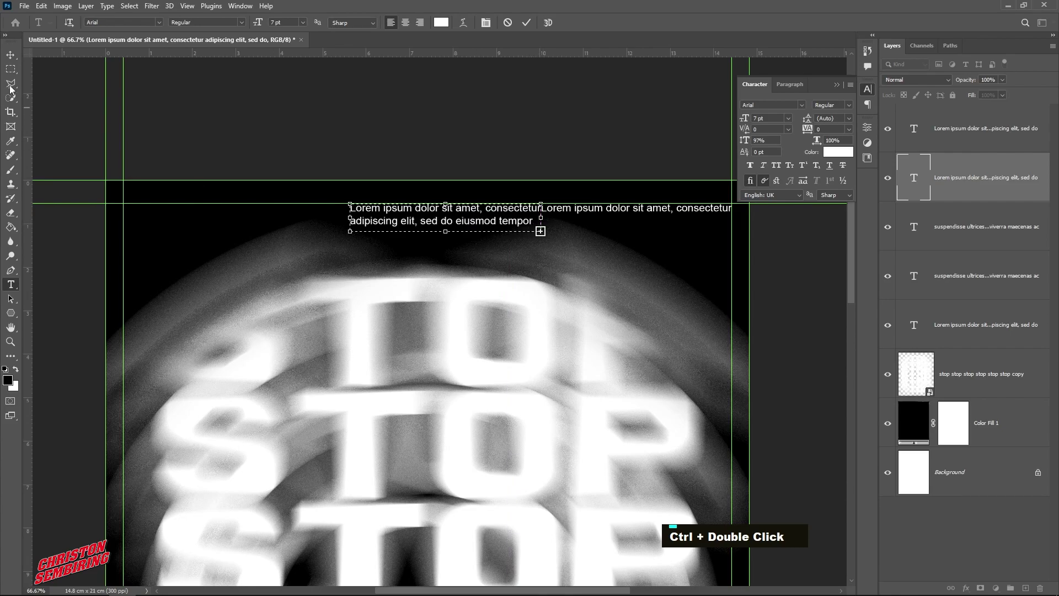
left_click(13, 56)
Move the two-line top paragraph left against the left inner guide.
left_click(363, 111)
left_click(457, 222)
left_click_drag(456, 222, 231, 226)
left_click(418, 129, "shift")
Nudge the blurred STOP graphic slightly down to centre it between the top and bottom paragraphs.
left_click(480, 248, "ctrl+alt")
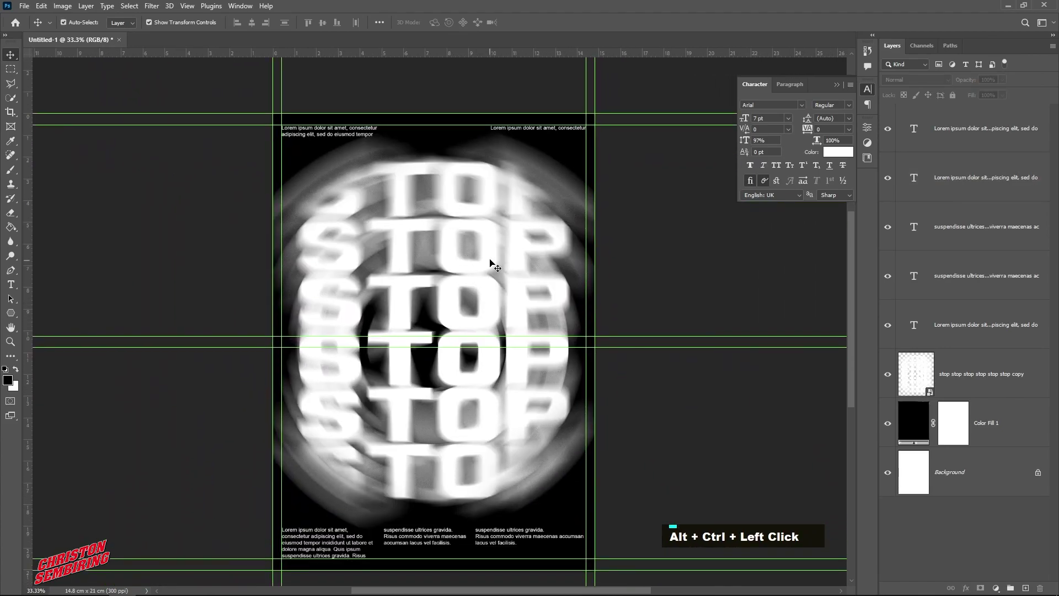
left_click(491, 264, "ctrl")
key("Down")
key("Down")
key("Down")
key("Down")
key("Down")
key("Down")
key("Down")
key("Down")
key("Down")
key("Down")
key("Down")
key("Down")
key("Down")
key("Down")
key("Down")
key("Down")
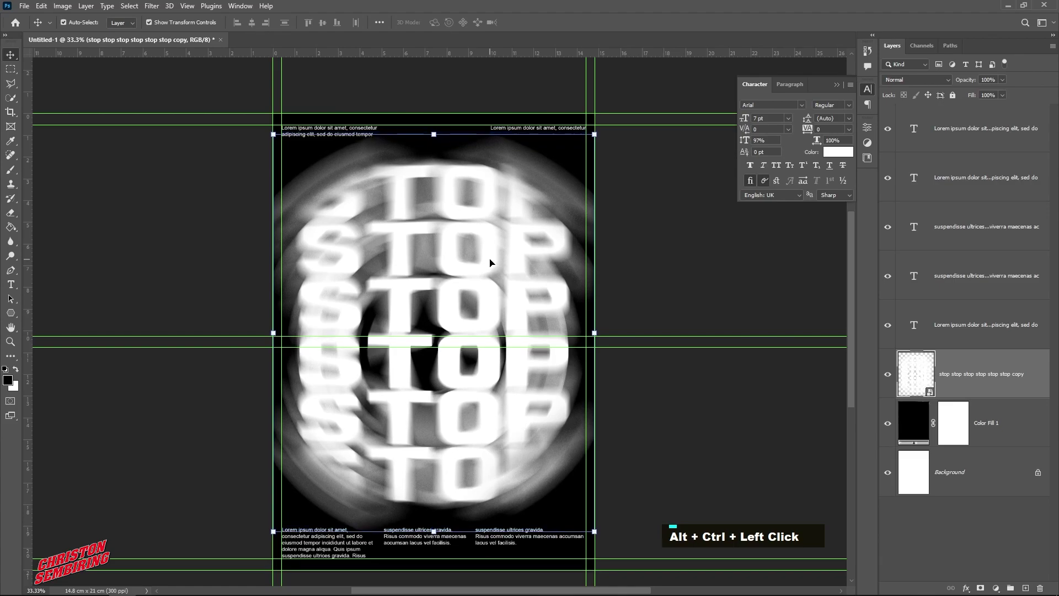
left_click(686, 435)
Clear all guides from the canvas.
left_click_drag(498, 438, 501, 381)
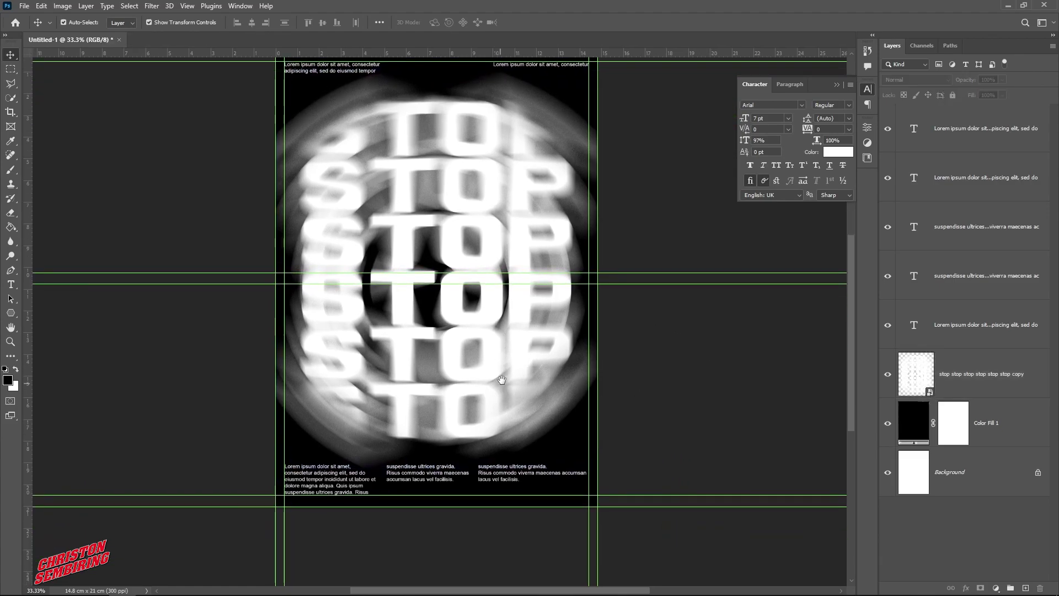
left_click(187, 6)
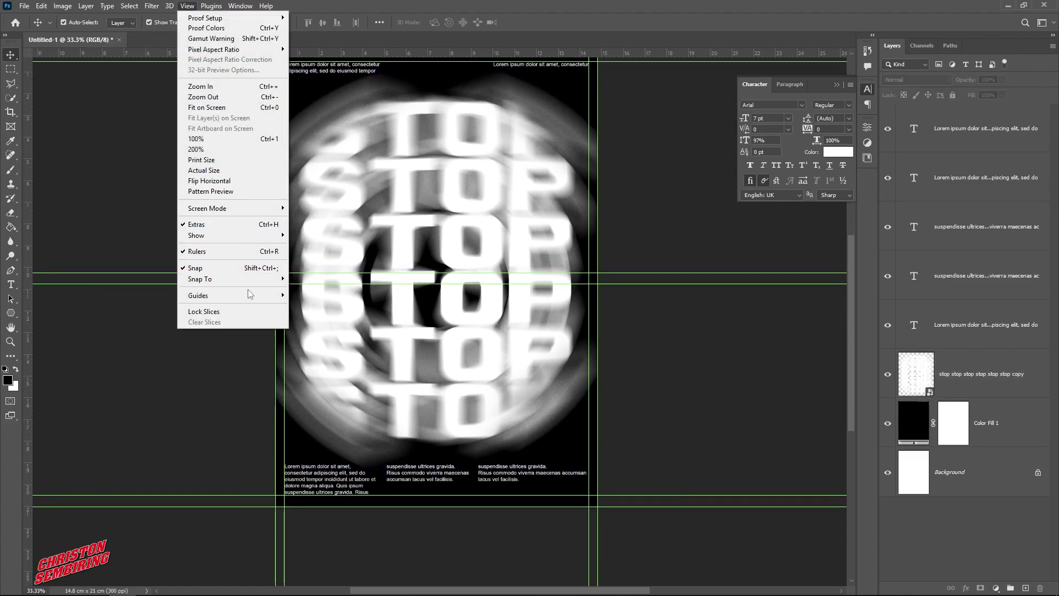
mouse_move(250, 295)
left_click(325, 318)
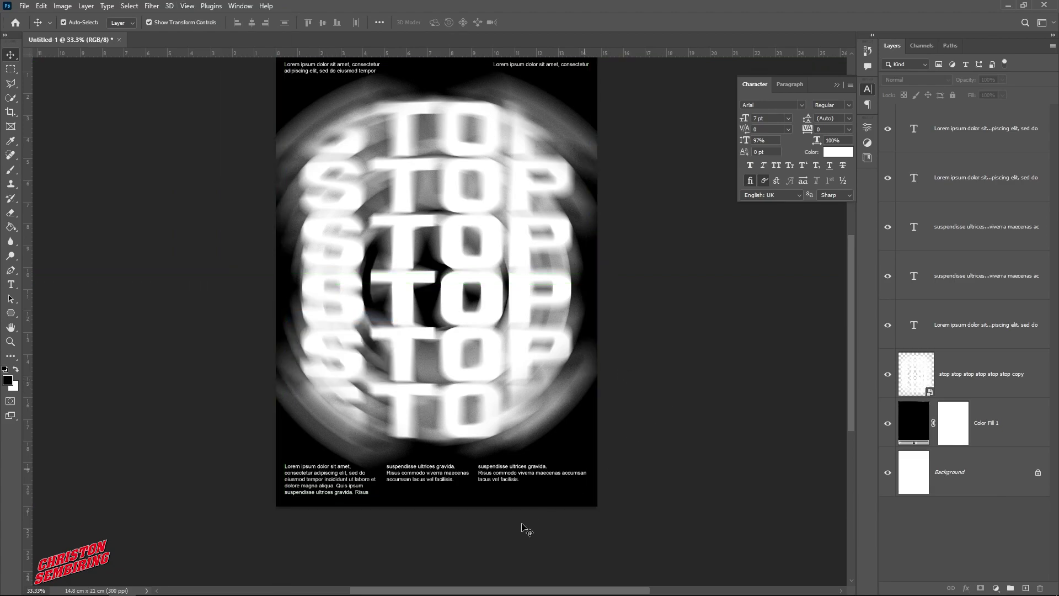
Select the three bottom paragraphs together and nudge them slightly down toward the poster's bottom edge.
left_click(505, 474)
left_click(424, 474, "shift")
left_click(432, 479, "shift")
left_click(335, 482, "shift")
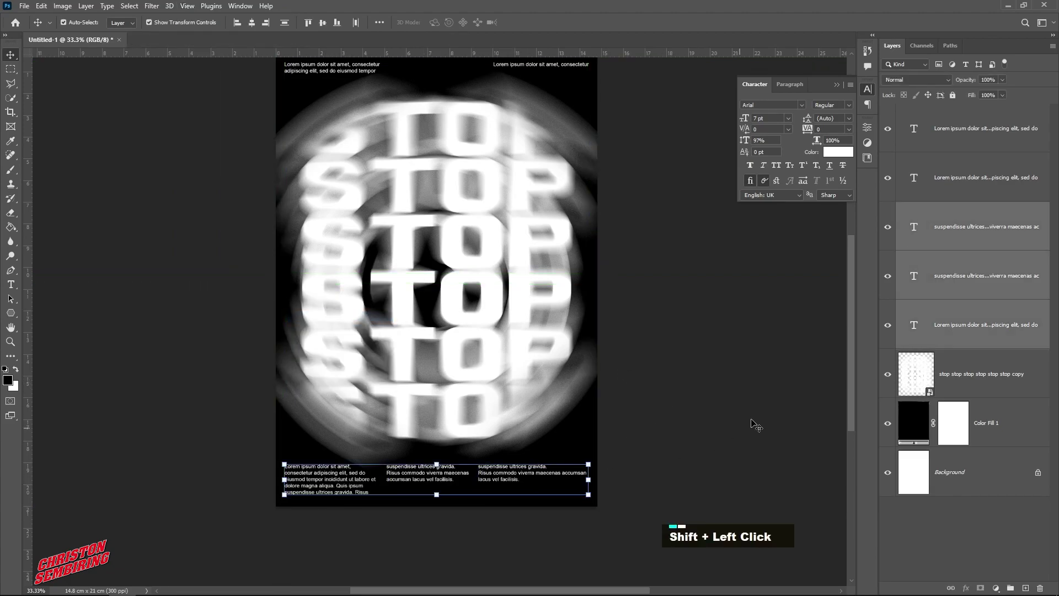
key("Down")
key("Down")
key("Down")
key("Down")
key("Down")
key("Down")
key("Down")
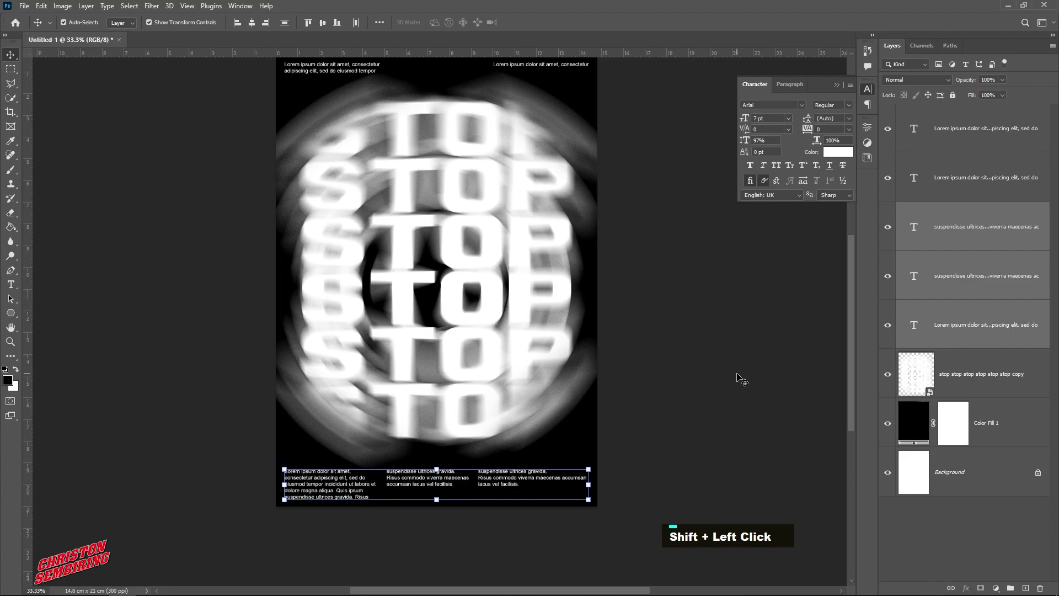
left_click(738, 377)
Select the two top paragraphs together and nudge them slightly up toward the poster's top edge.
scroll(549, 163, "up", 2)
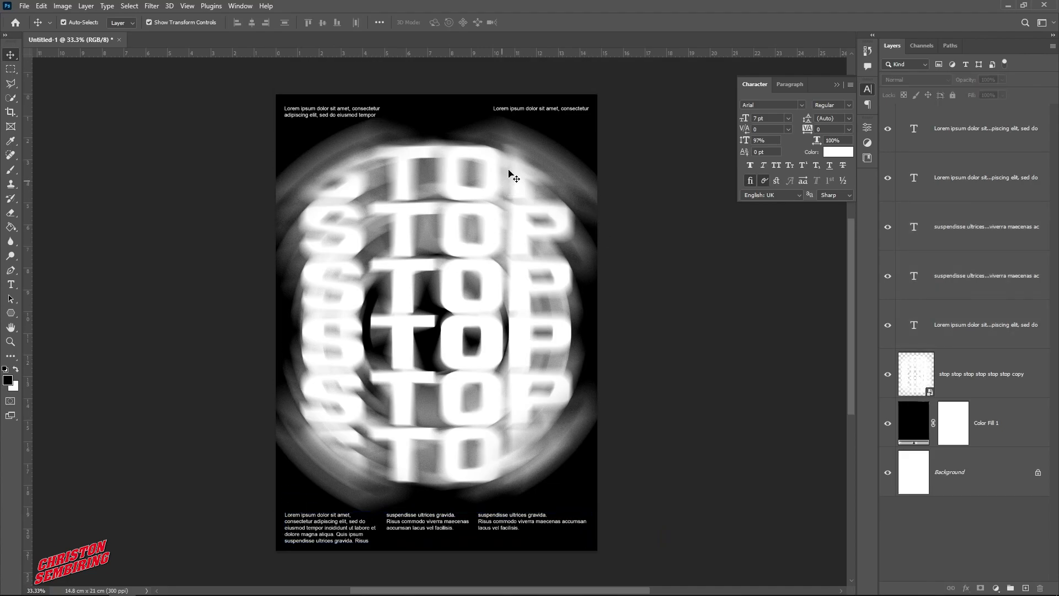
left_click(531, 116)
left_click(525, 116)
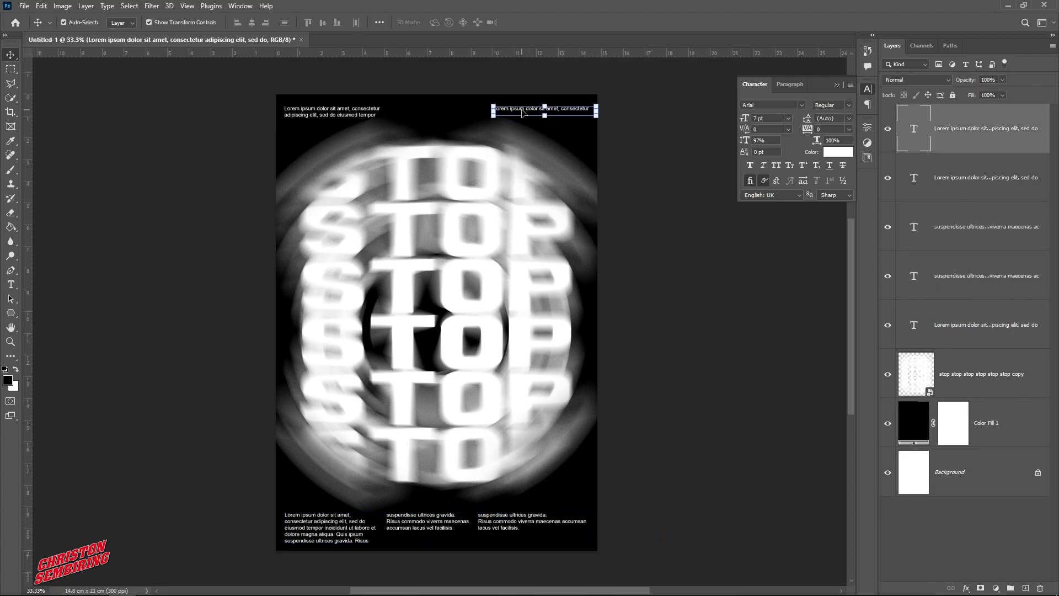
left_click(348, 120, "shift")
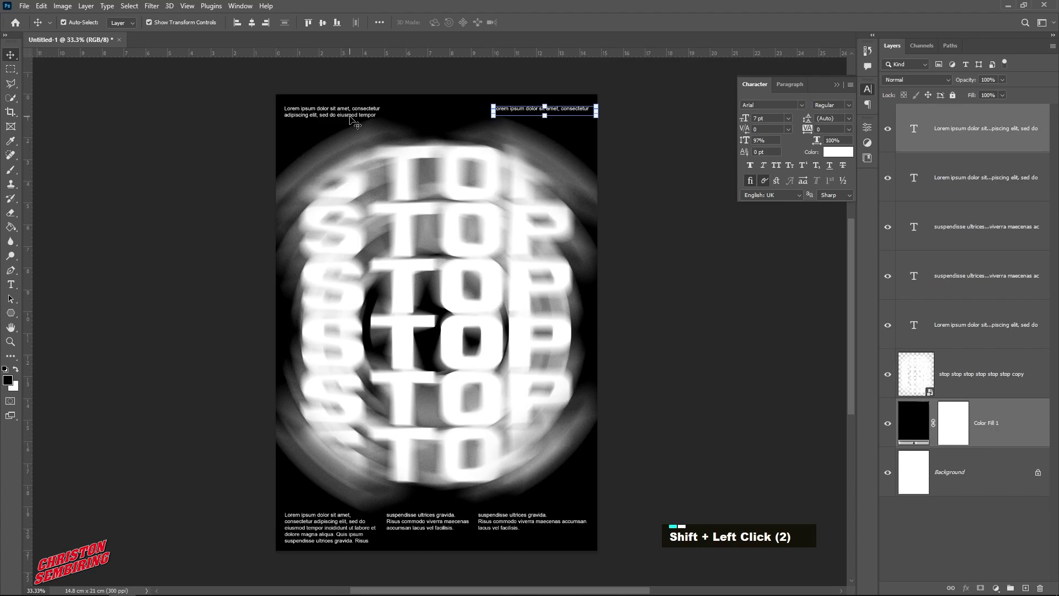
left_click(719, 202)
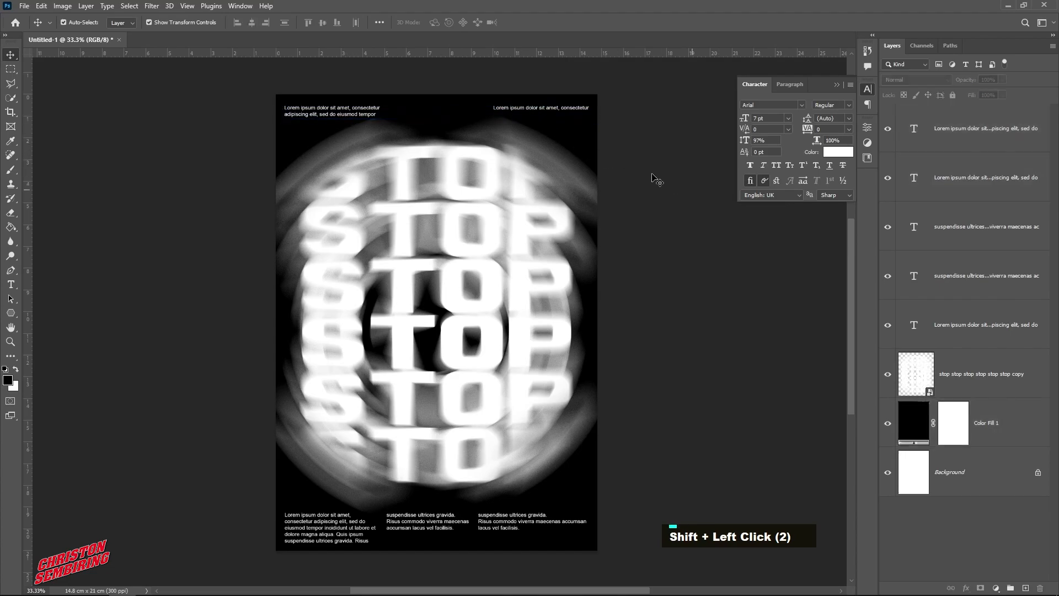
Select the top-right and bottom-right paragraphs together and nudge them slightly left, away from the poster's right edge.
left_click(571, 116)
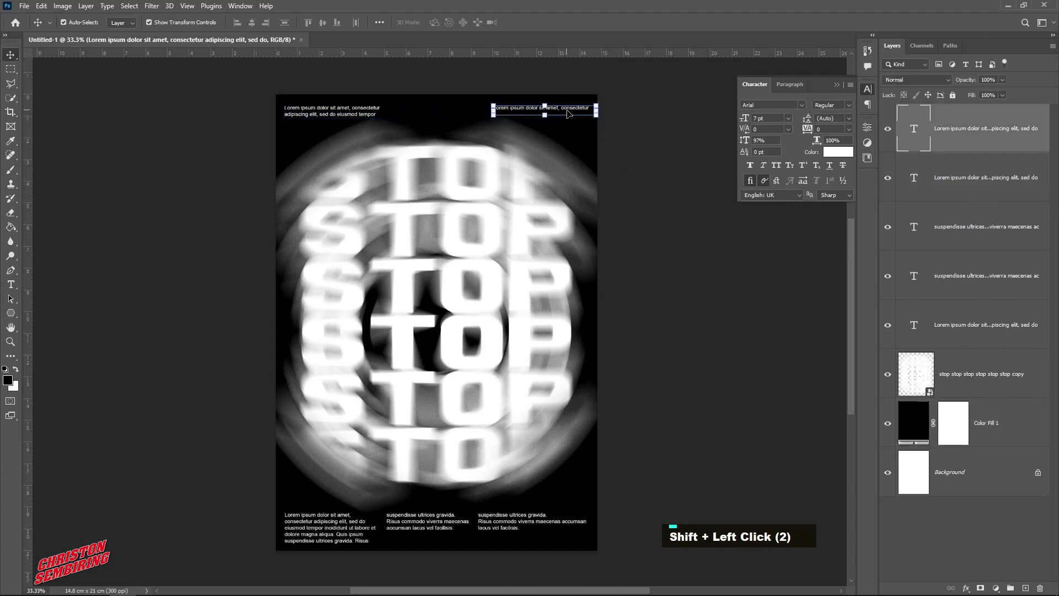
left_click(521, 522, "shift")
key("Left")
key("Left")
key("Left")
key("Left")
key("Left")
key("Left")
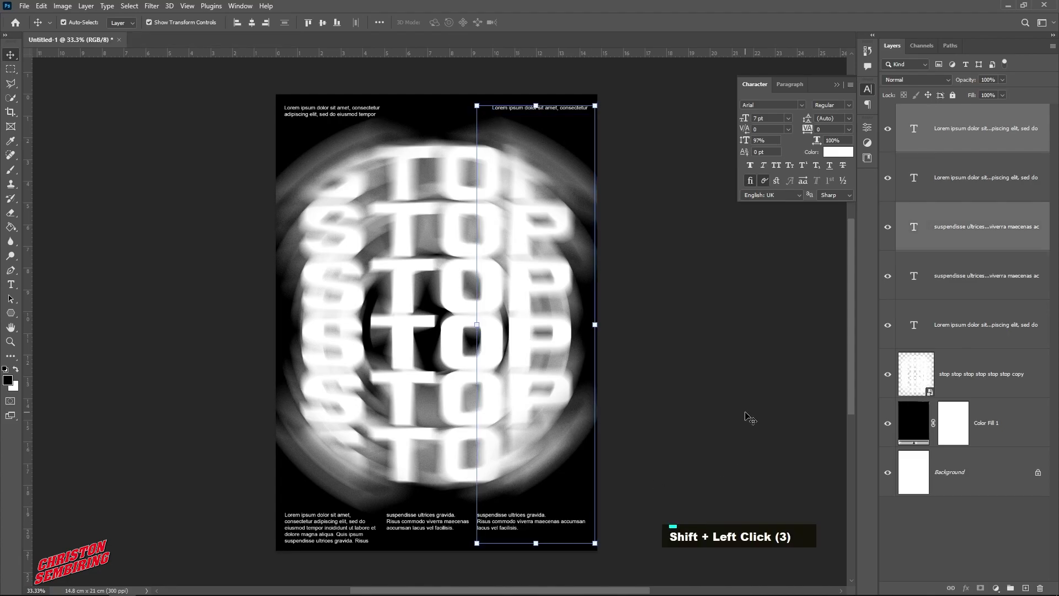
Select the top-left and bottom-left paragraphs together and nudge them slightly right, away from the poster's left edge.
left_click(335, 114)
left_click(333, 528, "shift")
key("Right")
key("Right")
key("Right")
key("Right")
key("Right")
key("Right")
key("Right")
key("Right")
key("Right")
left_click(688, 386)
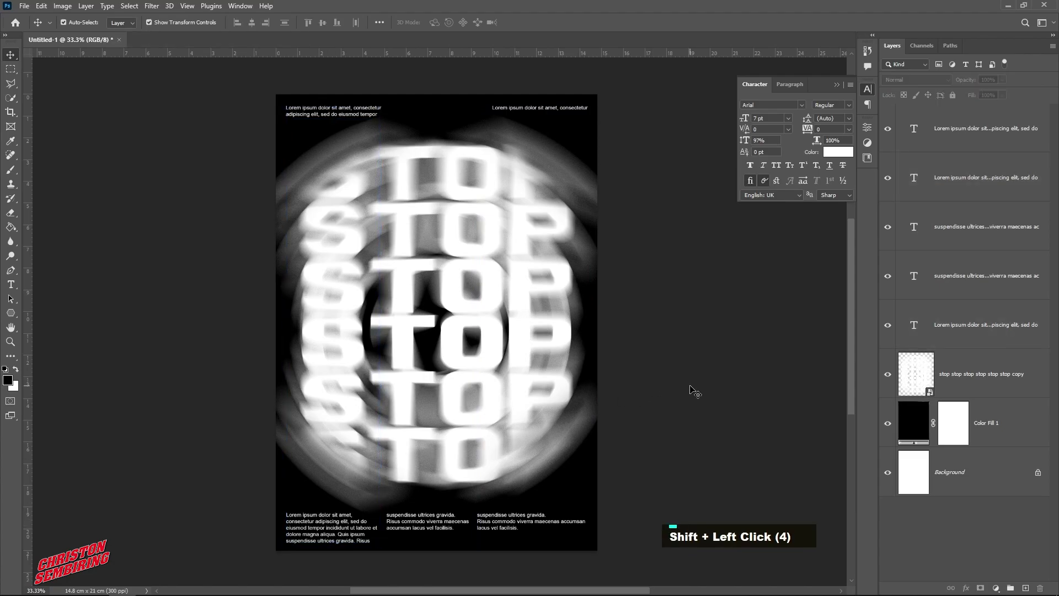
Shorten the bottom-left paragraph's text box from below so only four lines of text fit.
left_click(328, 536)
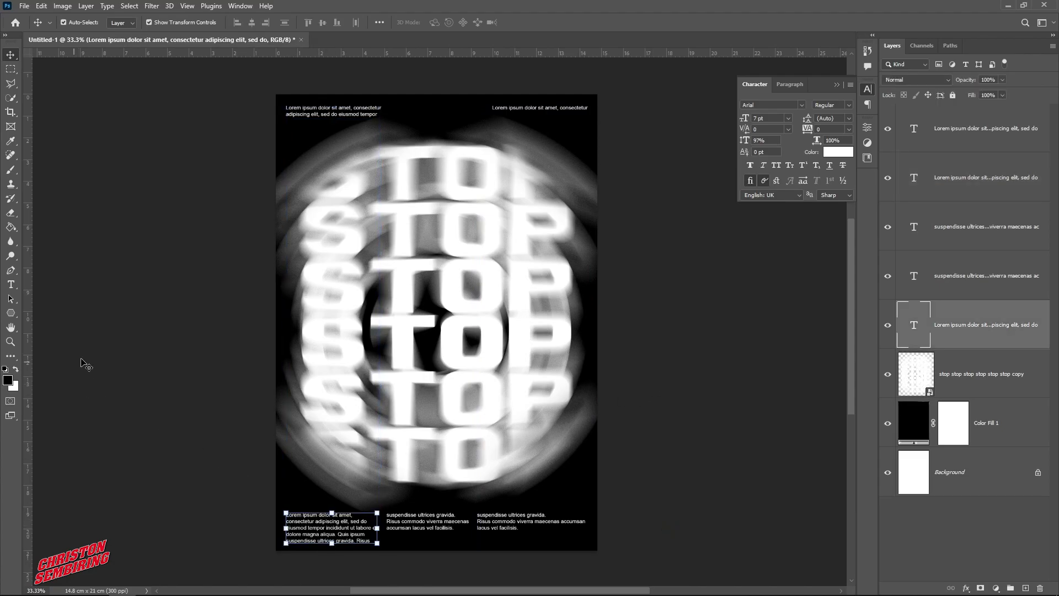
left_click(15, 288)
left_click(328, 533)
left_click_drag(333, 544, 333, 539)
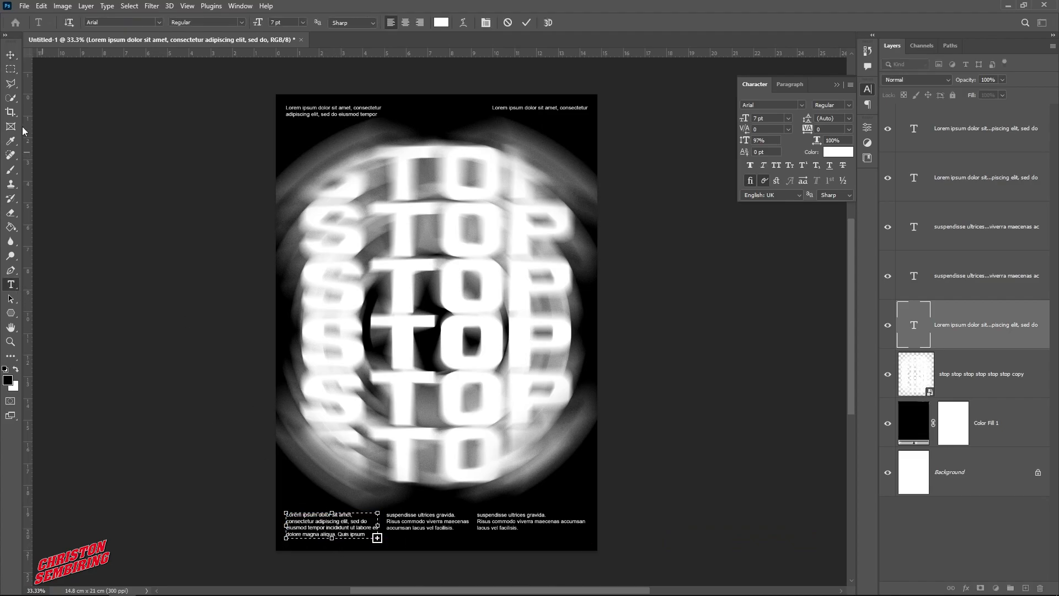
left_click(12, 57)
left_click(197, 387)
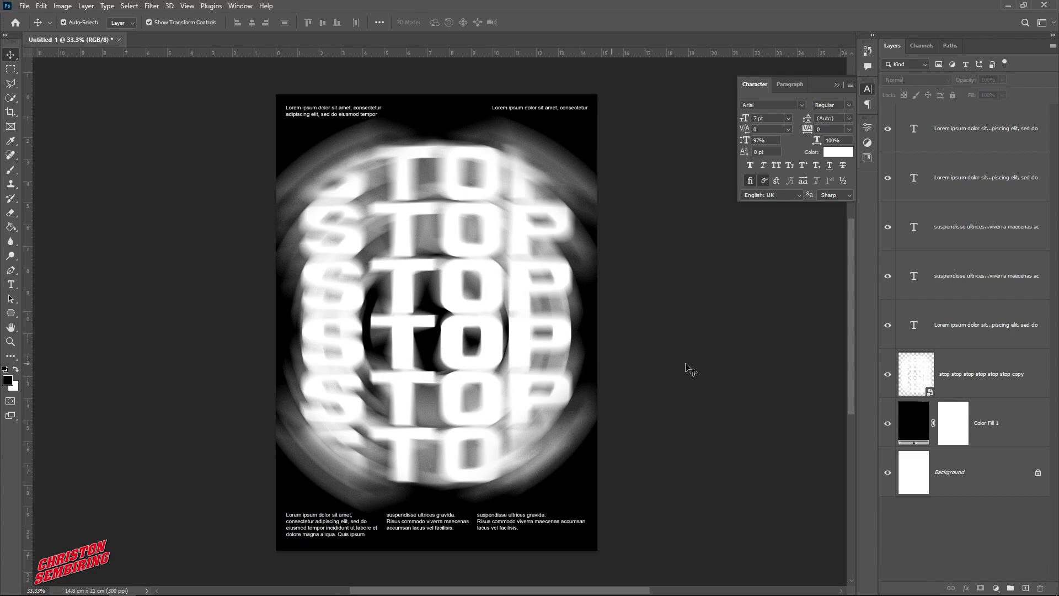
Select the three bottom paragraphs together and move them down to balance the bottom margin with the top.
left_click(482, 363, "ctrl+alt")
left_click(482, 363, "ctrl+alt")
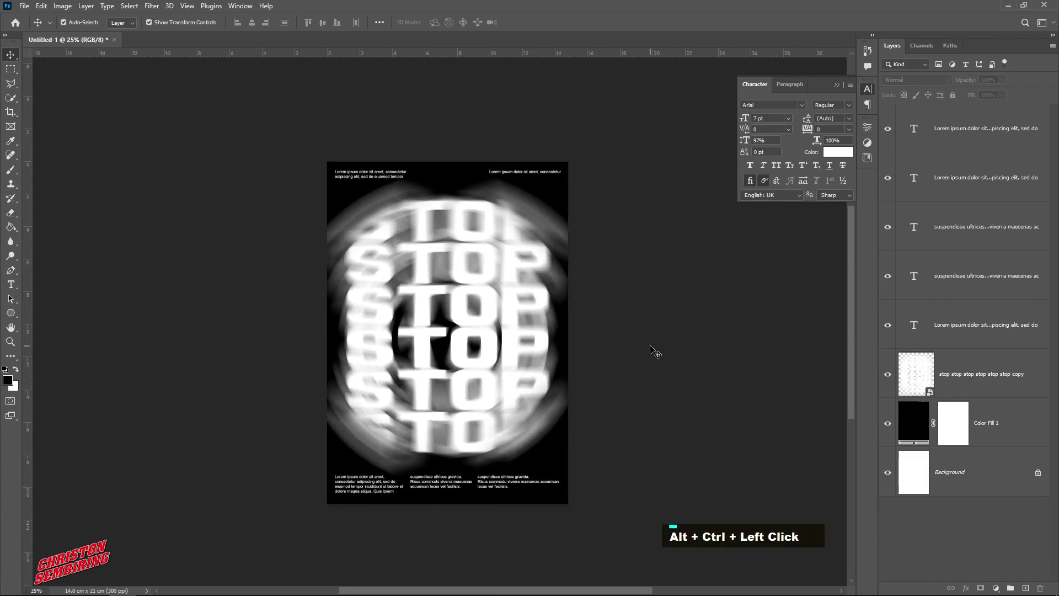
left_click(501, 485)
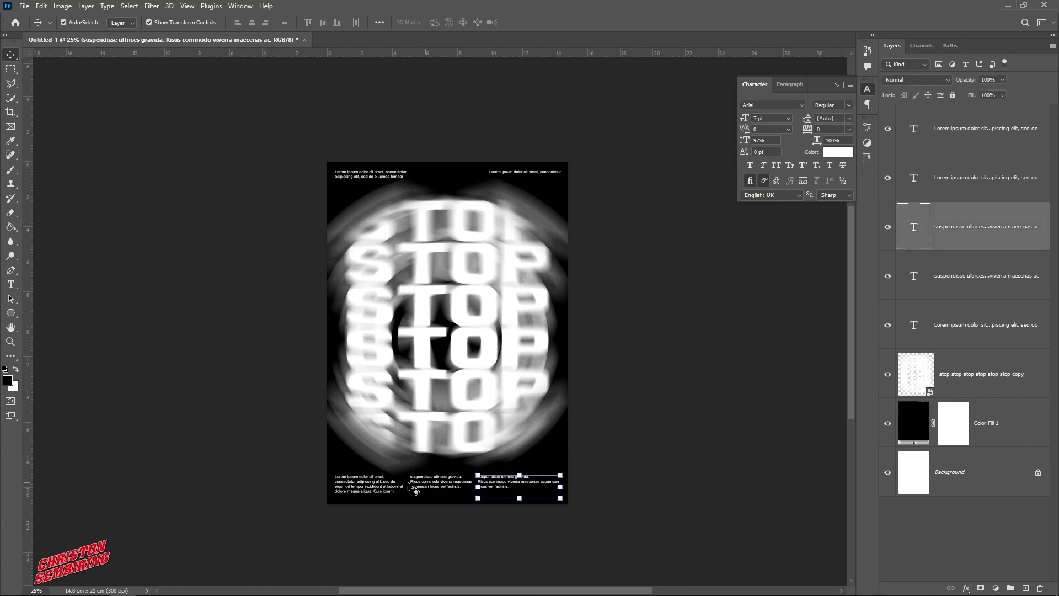
left_click(428, 484, "shift")
left_click(378, 486, "shift")
key("shift+Down")
key("shift+Down")
key("shift+Down")
key("shift+Down")
key("shift+Down")
key("shift+Up")
key("shift+Down")
key("shift+Up")
left_click(673, 415)
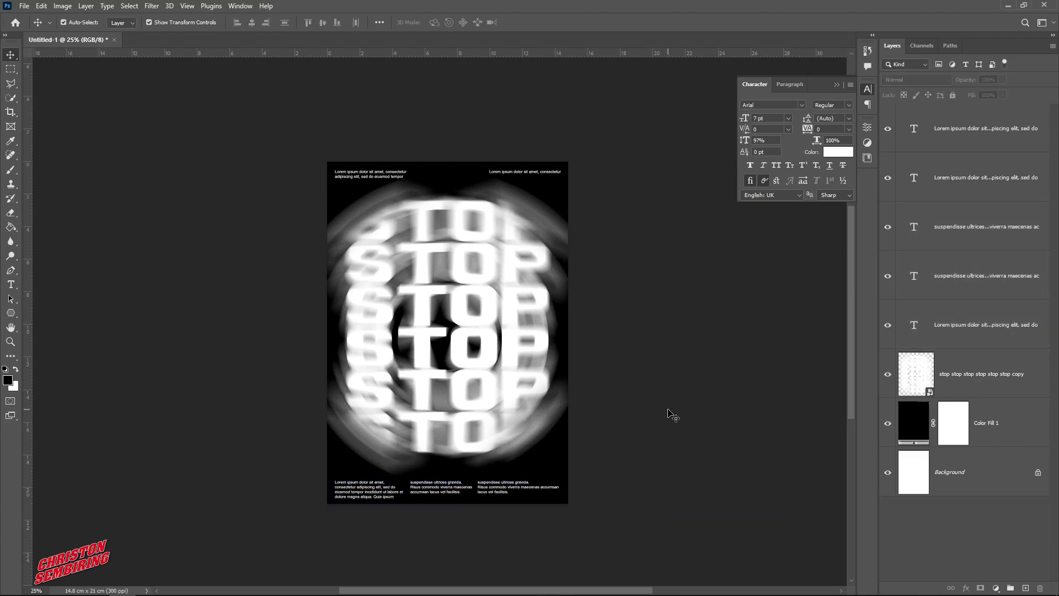